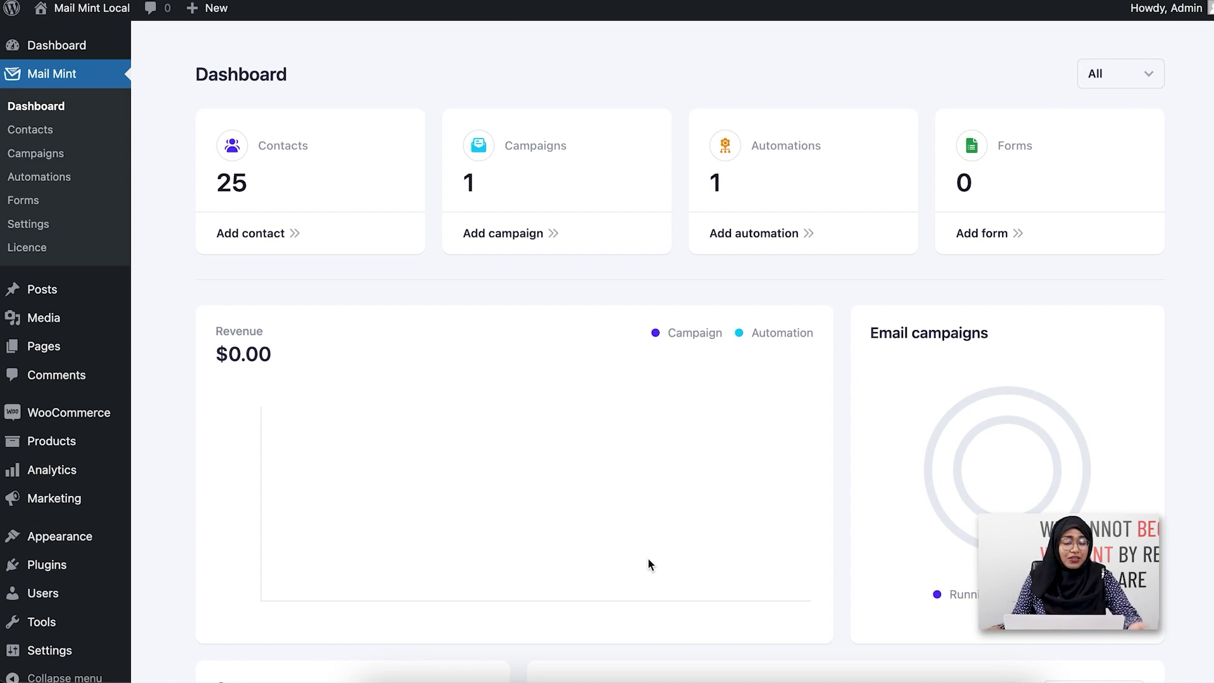
Step: From the Automations list, create a new automation starting from scratch
{"action": "left_click", "coordinate": [97, 178]}
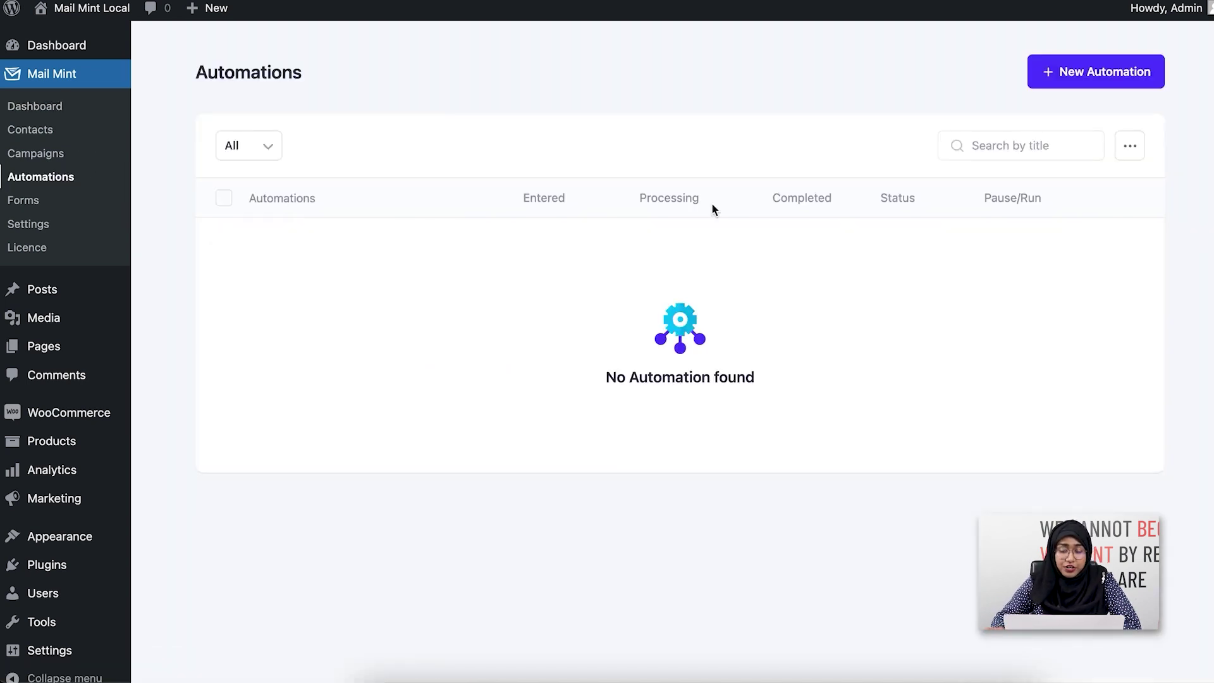
{"action": "left_click", "coordinate": [1129, 81]}
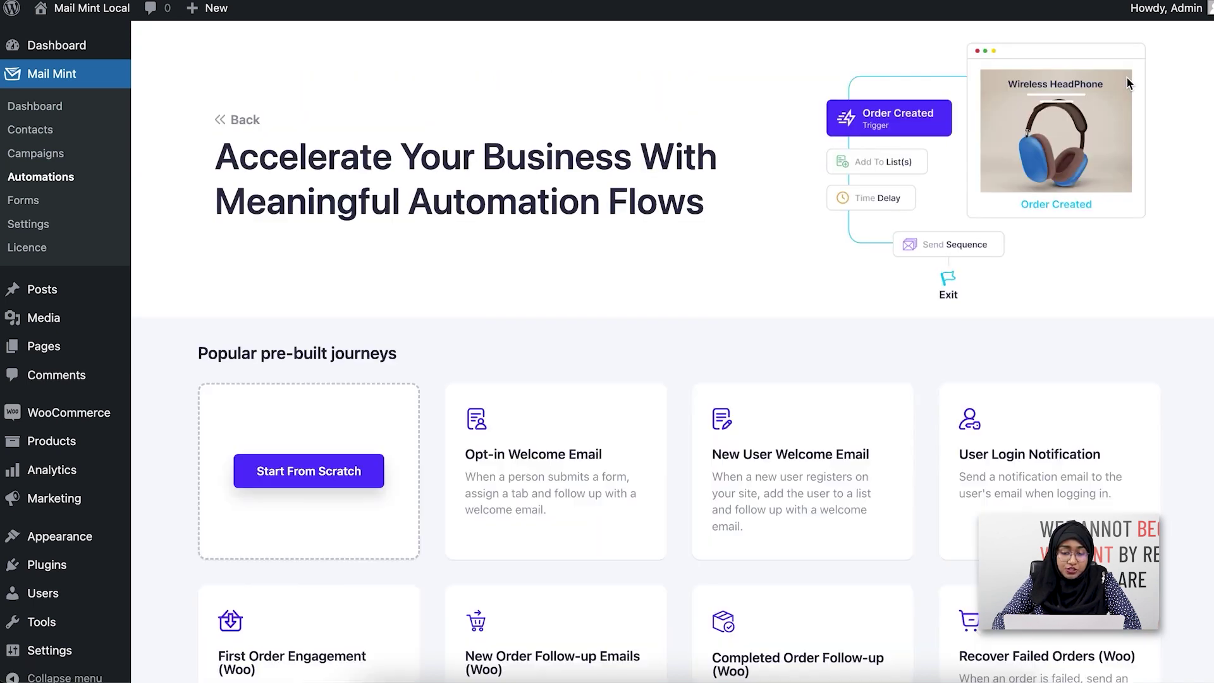
{"action": "scroll", "coordinate": [306, 375], "scroll_direction": "down", "scroll_amount": 2}
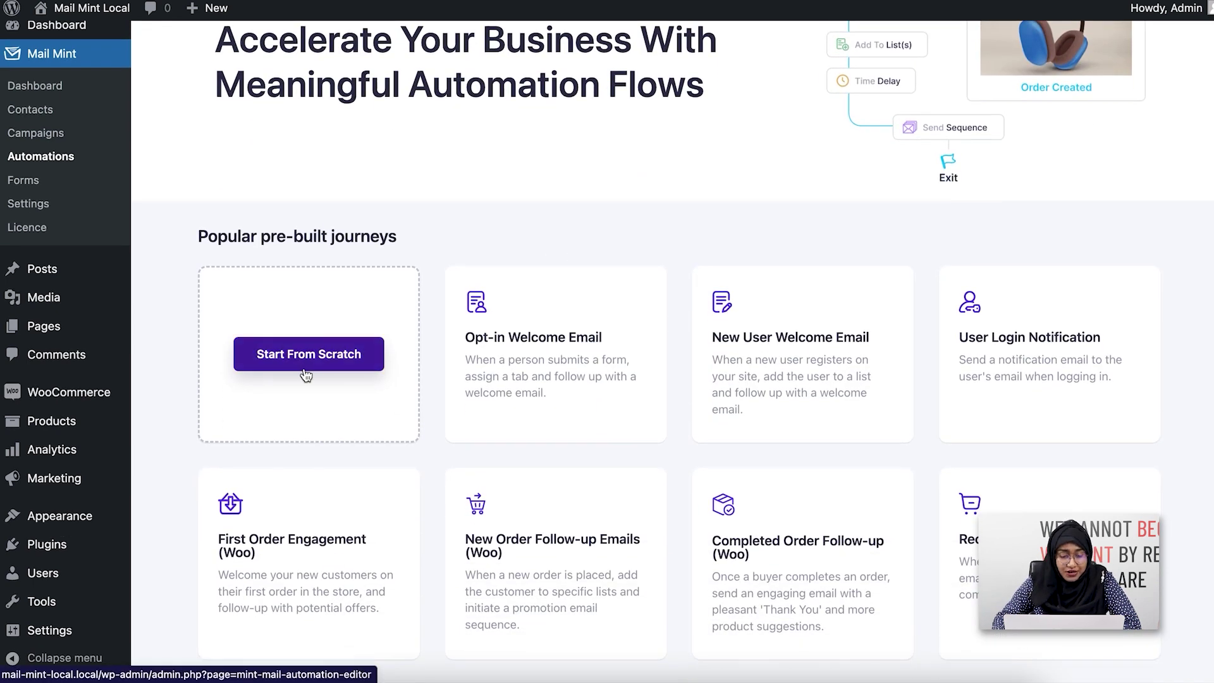
{"action": "left_click", "coordinate": [306, 375]}
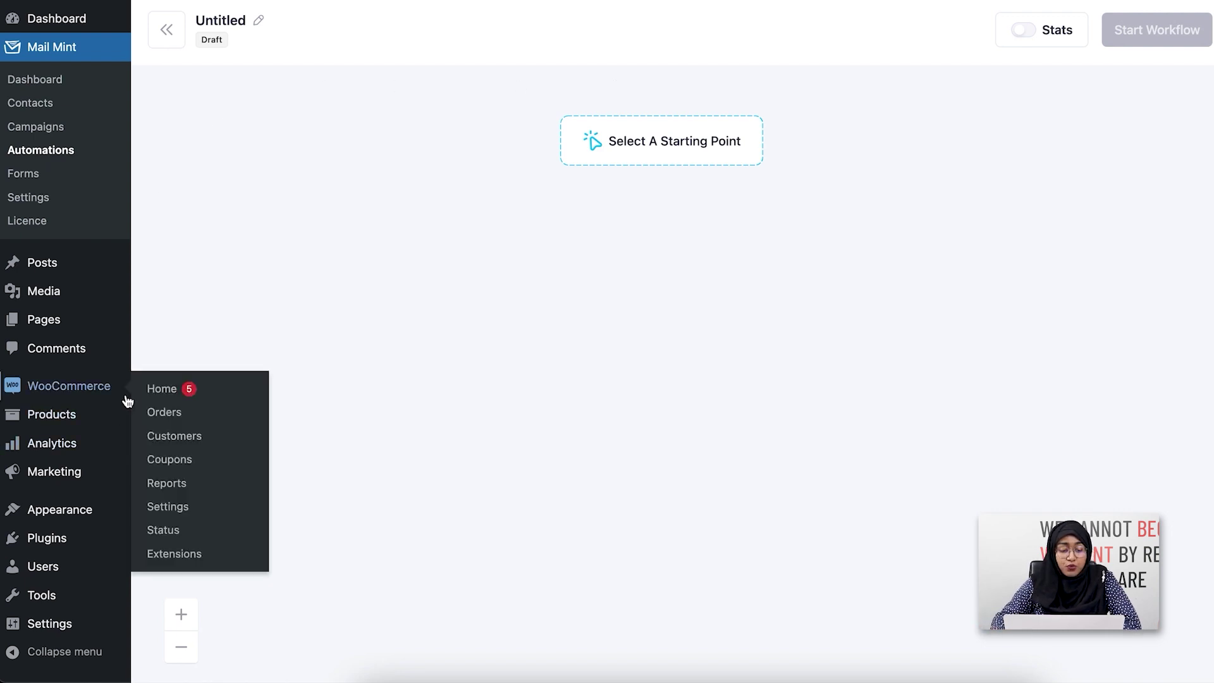
Step: Set the draft's trigger to WooCommerce First Order In Store, then exit the editor
{"action": "left_click", "coordinate": [730, 163]}
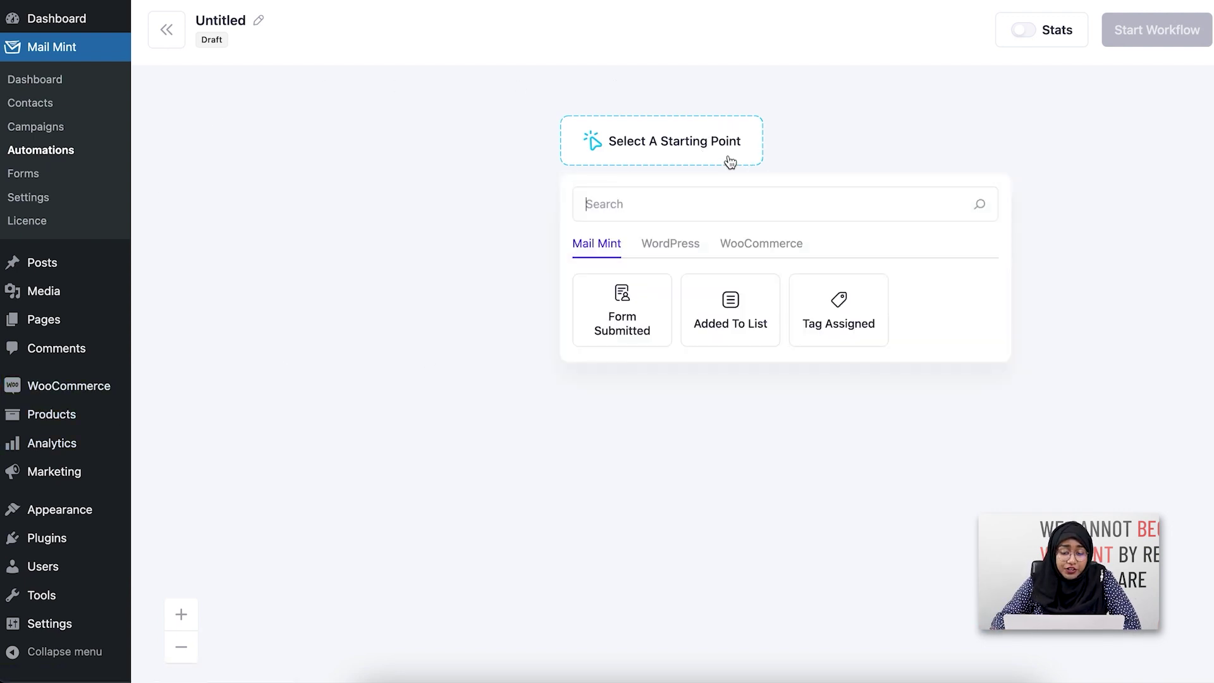
{"action": "left_click", "coordinate": [787, 248]}
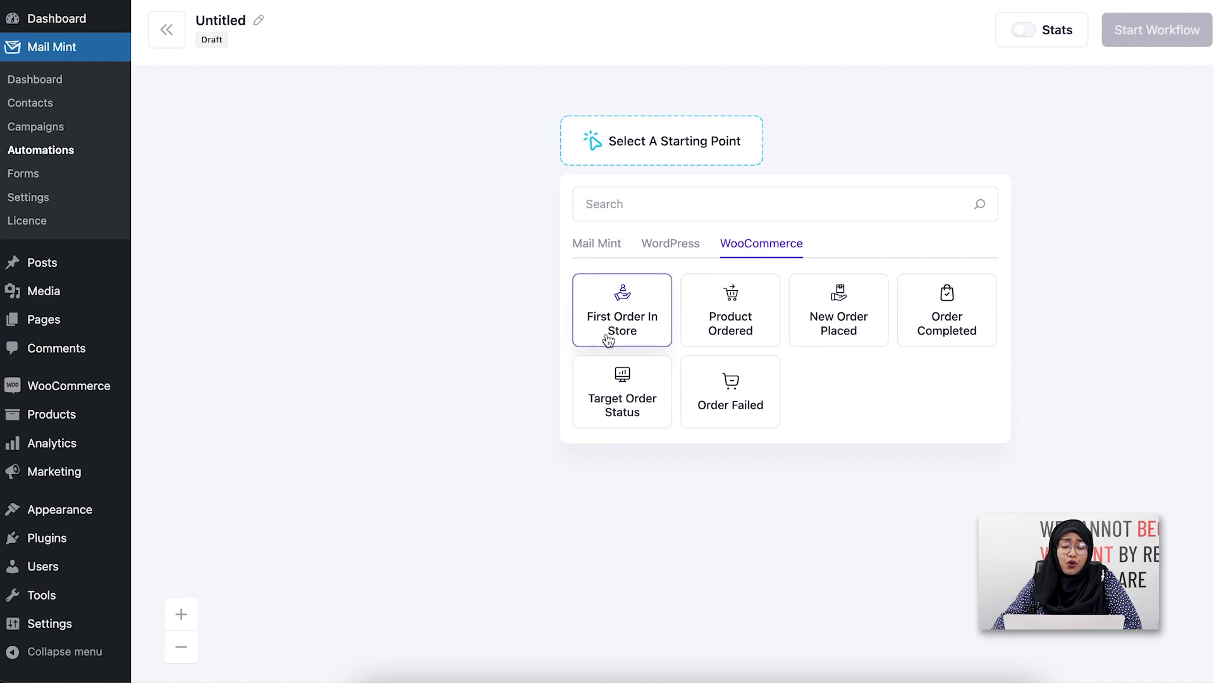
{"action": "left_click", "coordinate": [656, 342]}
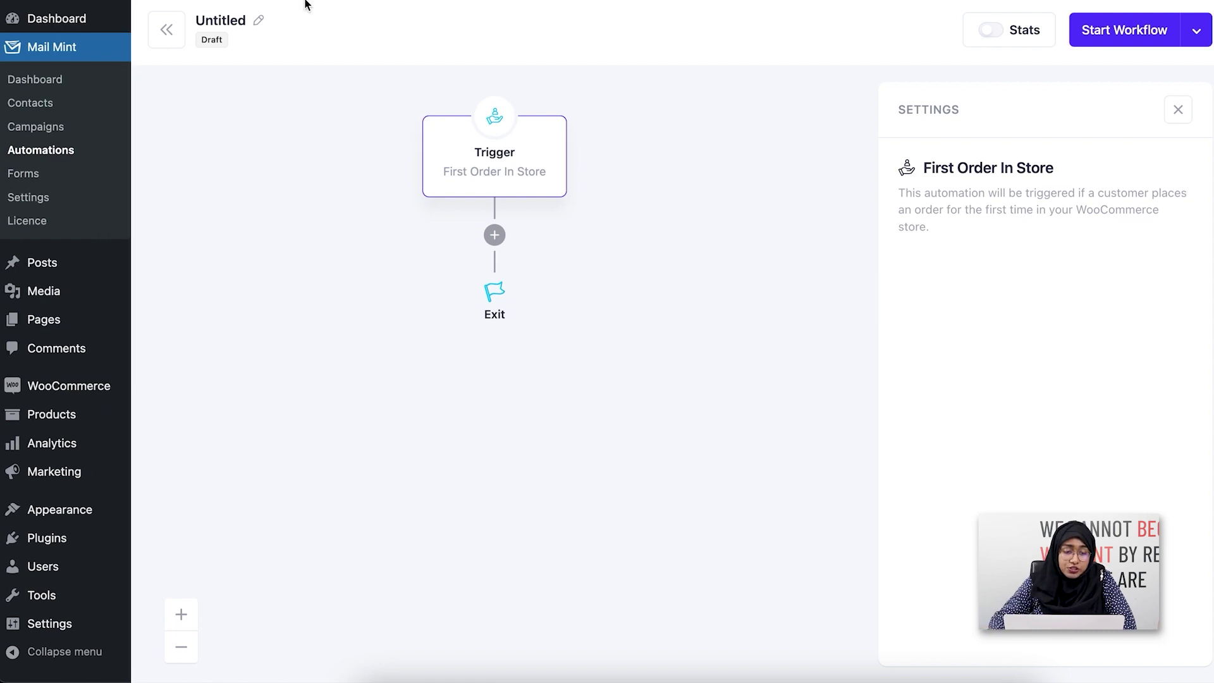
{"action": "left_click", "coordinate": [180, 39]}
Step: Discard the unsaved draft and import the First Order Engagement (Woo) recipe
{"action": "left_click", "coordinate": [718, 204]}
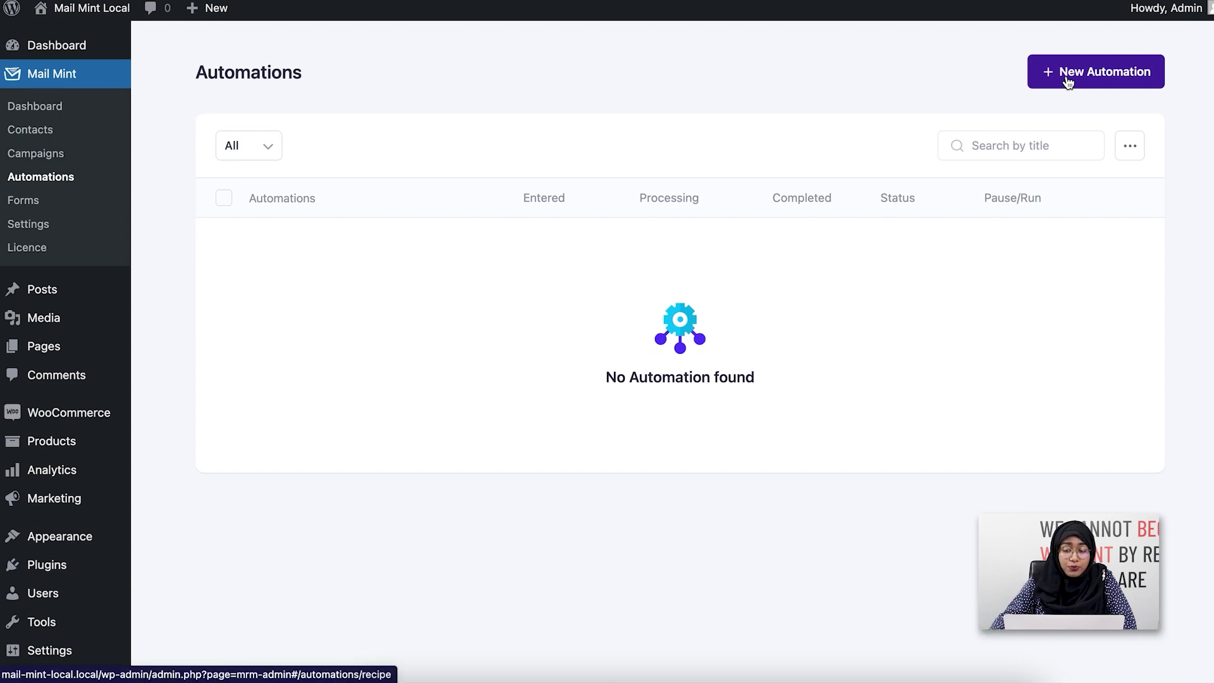
{"action": "left_click", "coordinate": [1067, 82]}
{"action": "scroll", "coordinate": [753, 317], "scroll_direction": "down", "scroll_amount": 3}
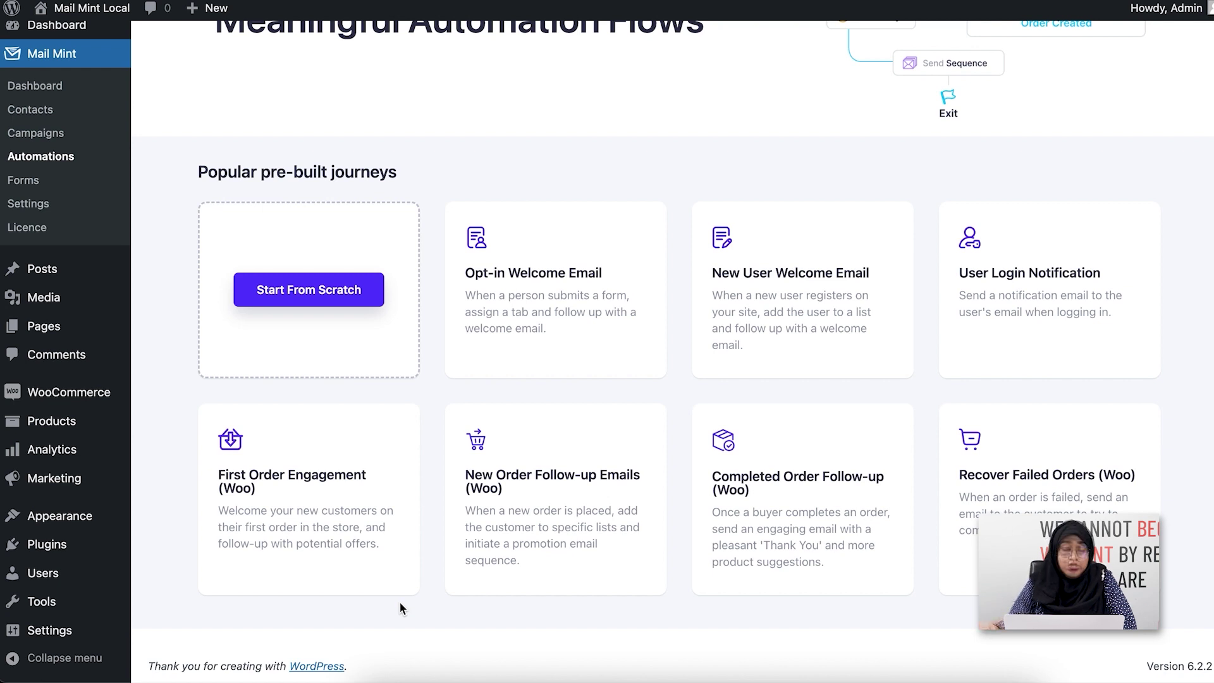
{"action": "left_click", "coordinate": [357, 505]}
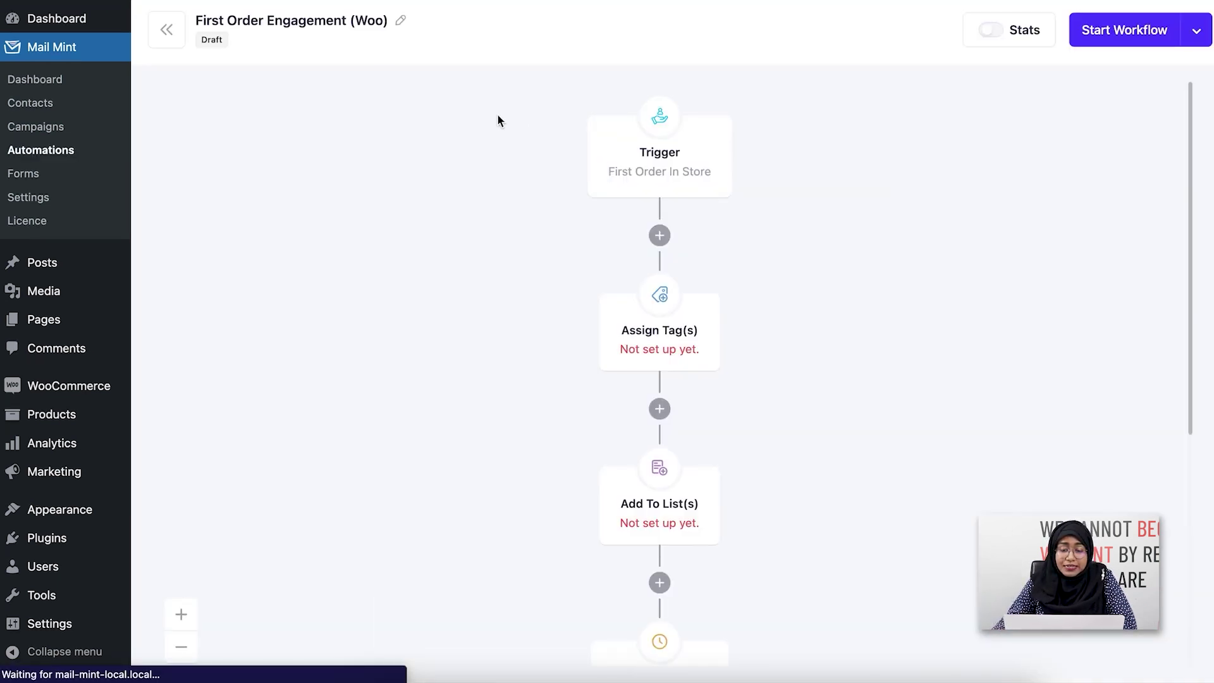
Step: Scroll the canvas to inspect the trigger, tag, list, 1-minute delay and email sequence nodes
{"action": "scroll", "coordinate": [795, 205], "scroll_direction": "down", "scroll_amount": 3}
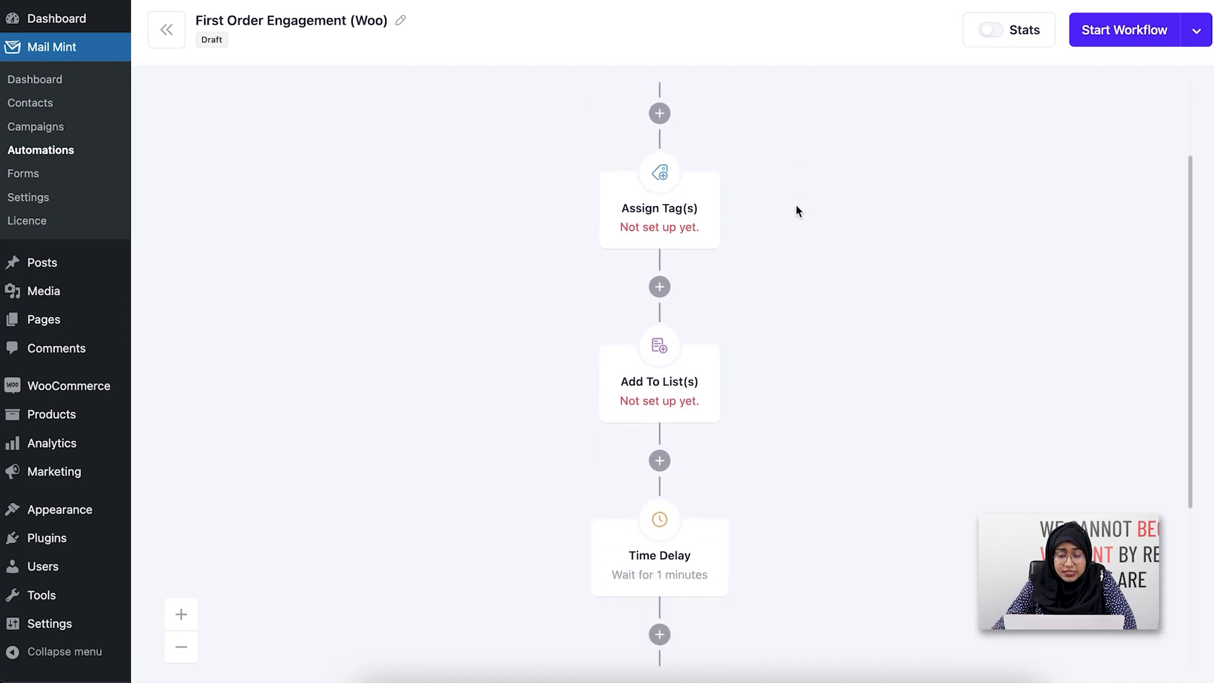
{"action": "scroll", "coordinate": [797, 206], "scroll_direction": "up", "scroll_amount": 2}
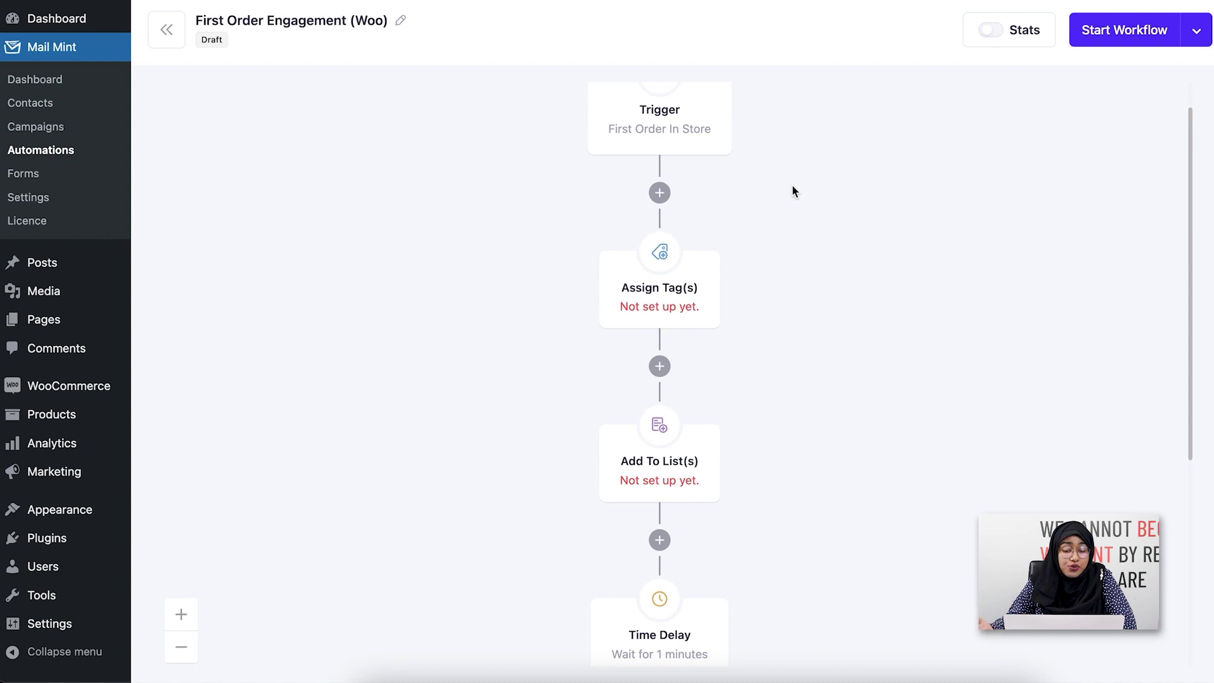
{"action": "scroll", "coordinate": [793, 190], "scroll_direction": "up", "scroll_amount": 1}
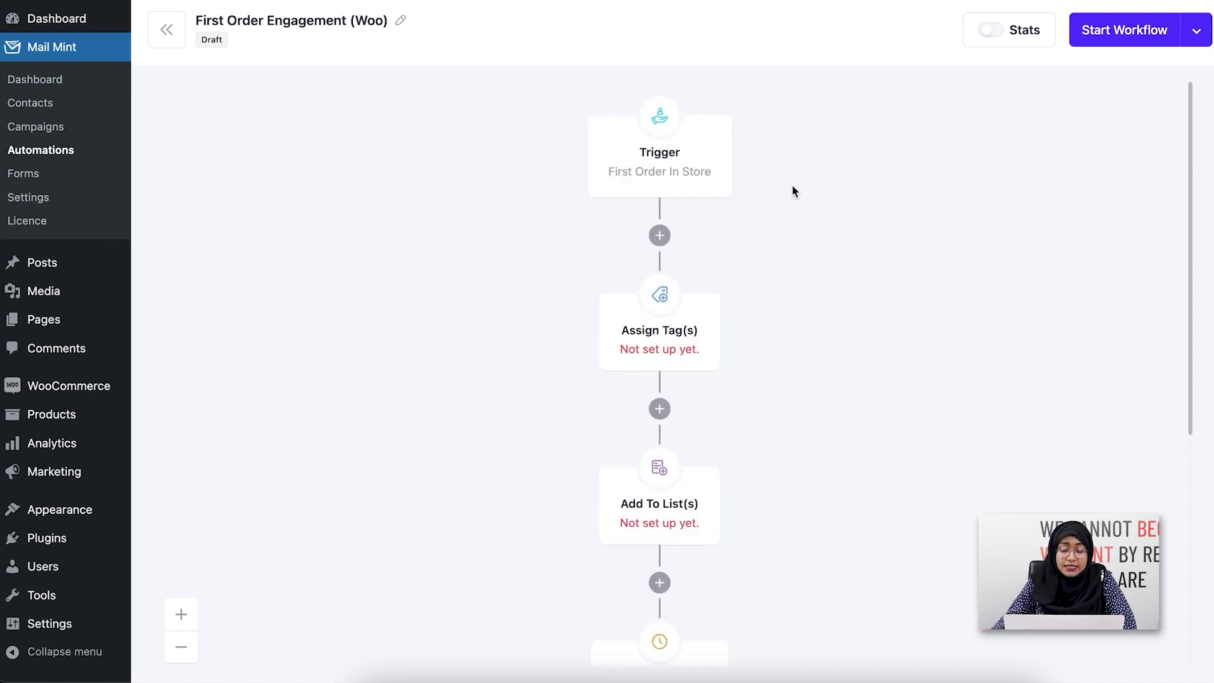
{"action": "scroll", "coordinate": [795, 199], "scroll_direction": "down", "scroll_amount": 5}
{"action": "scroll", "coordinate": [794, 200], "scroll_direction": "down", "scroll_amount": 4}
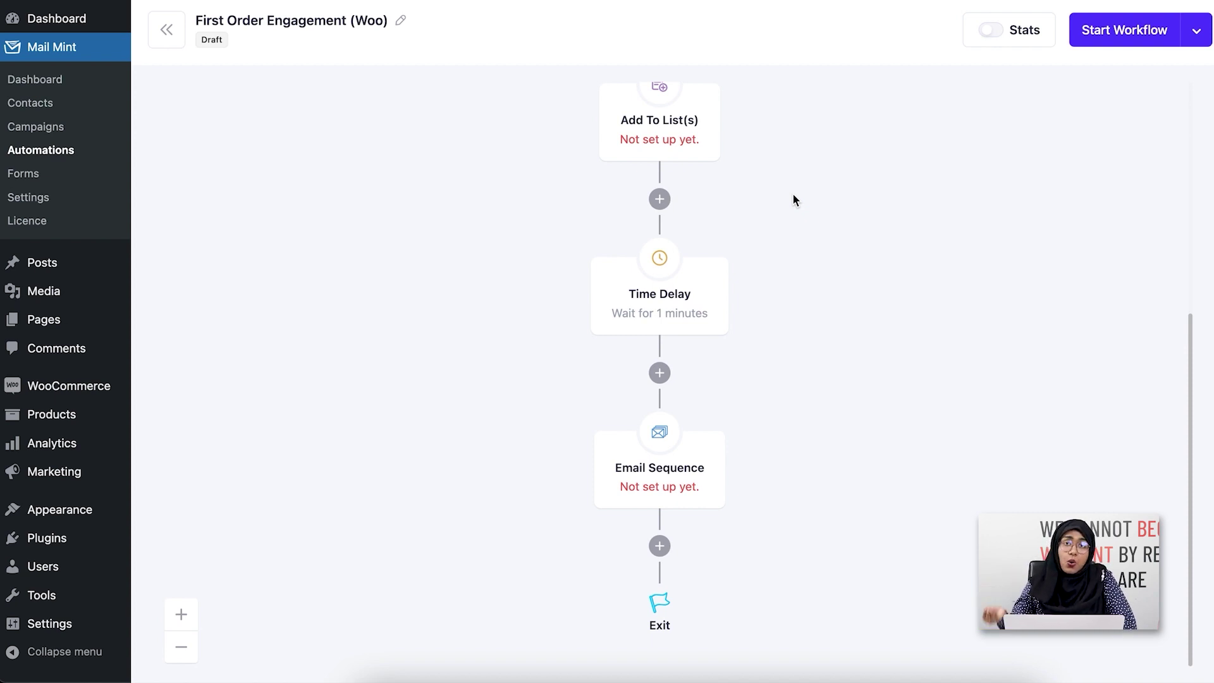
{"action": "scroll", "coordinate": [794, 200], "scroll_direction": "up", "scroll_amount": 9}
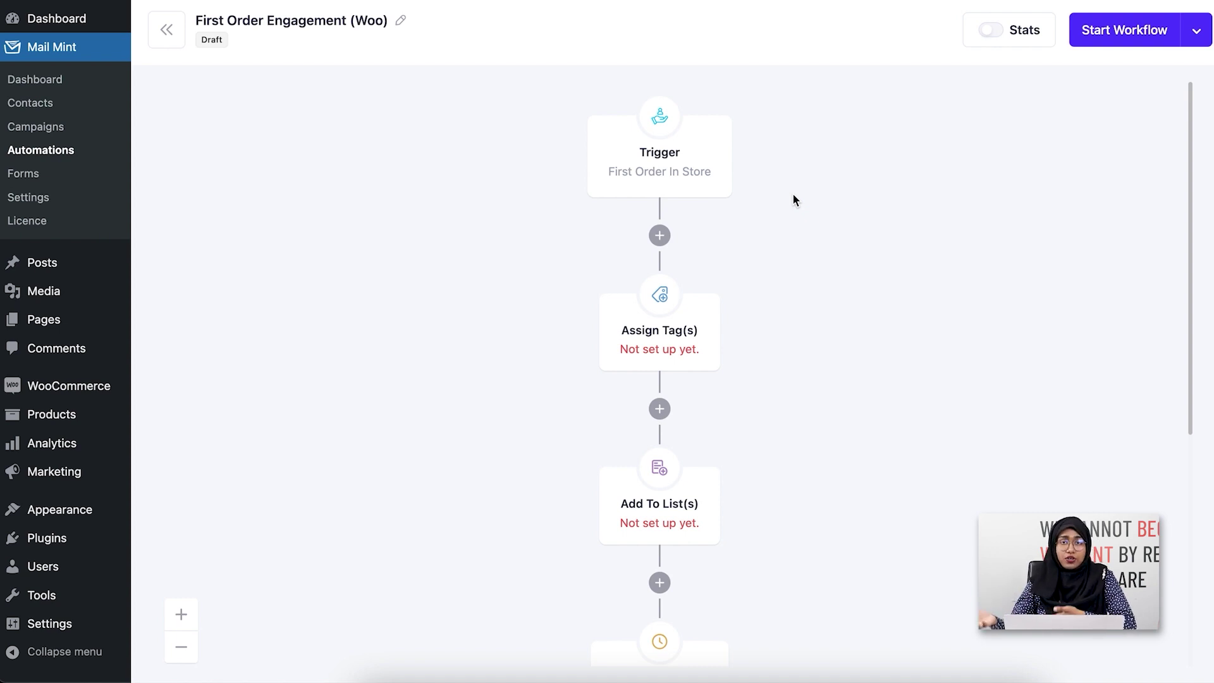
Step: Delete the Assign Tag(s) step and assign a newly created 'New Customer' list in Add To List(s)
{"action": "left_click", "coordinate": [678, 358]}
{"action": "left_click", "coordinate": [550, 295]}
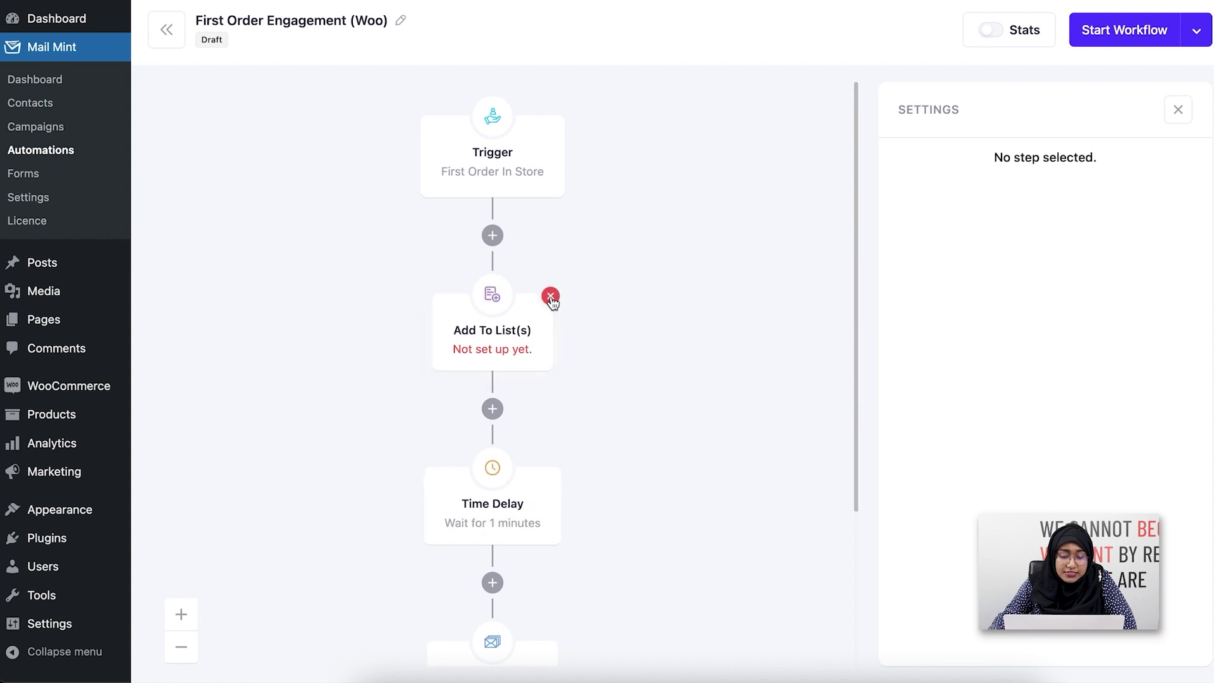
{"action": "left_click", "coordinate": [534, 362]}
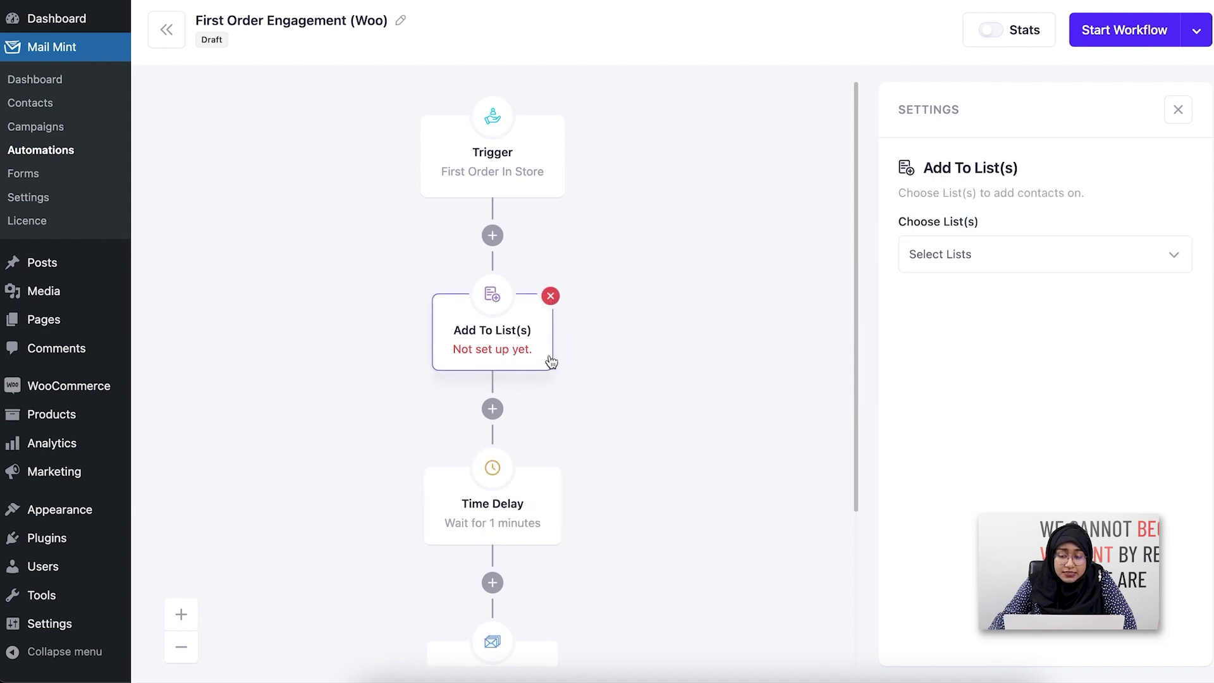
{"action": "left_click", "coordinate": [1079, 253]}
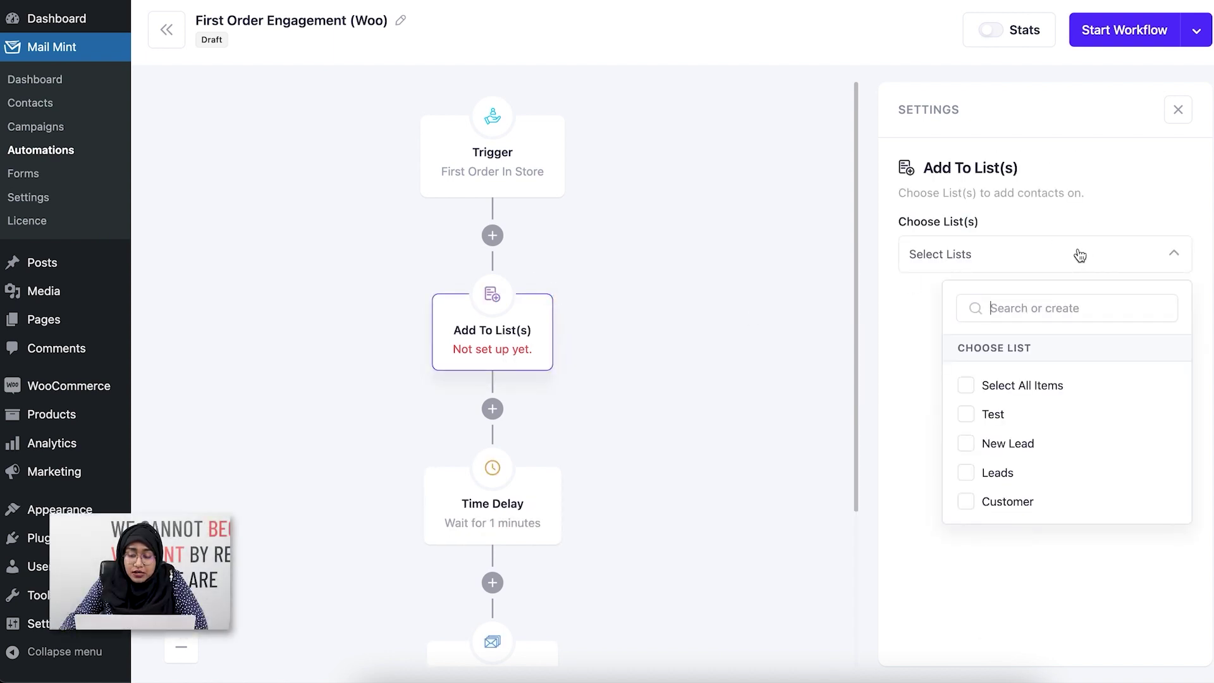
{"action": "type", "text": "New Cusr"}
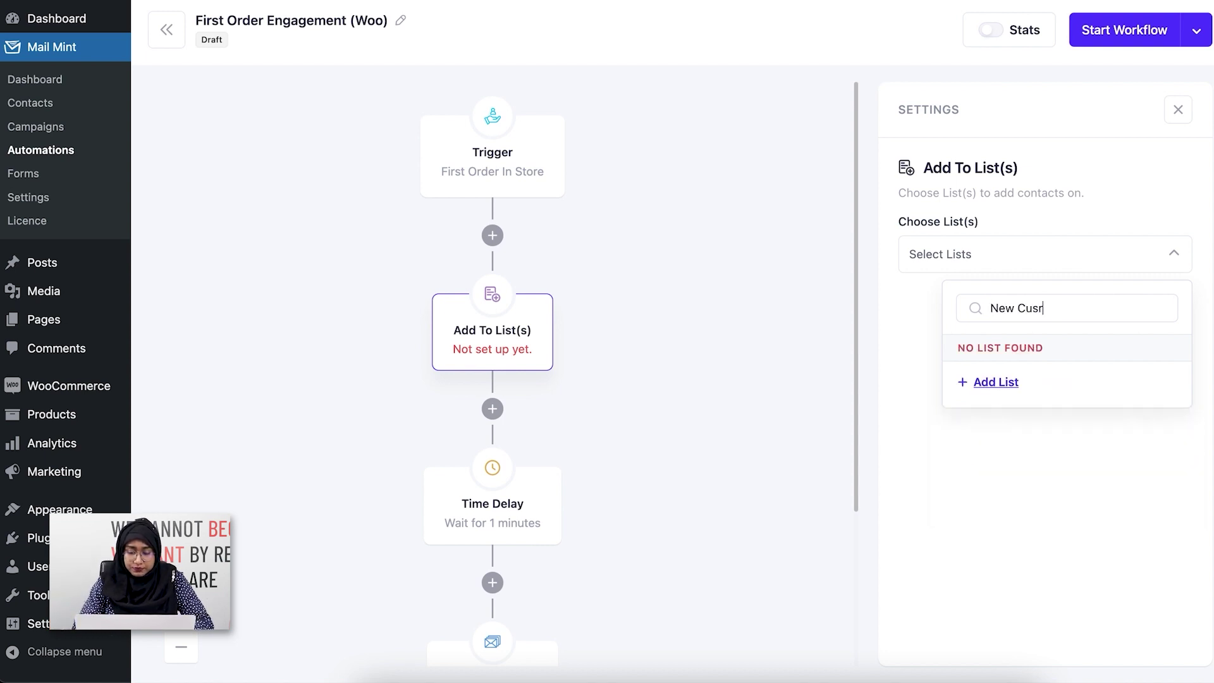
{"action": "key", "text": "BackSpace"}
{"action": "type", "text": "tomer"}
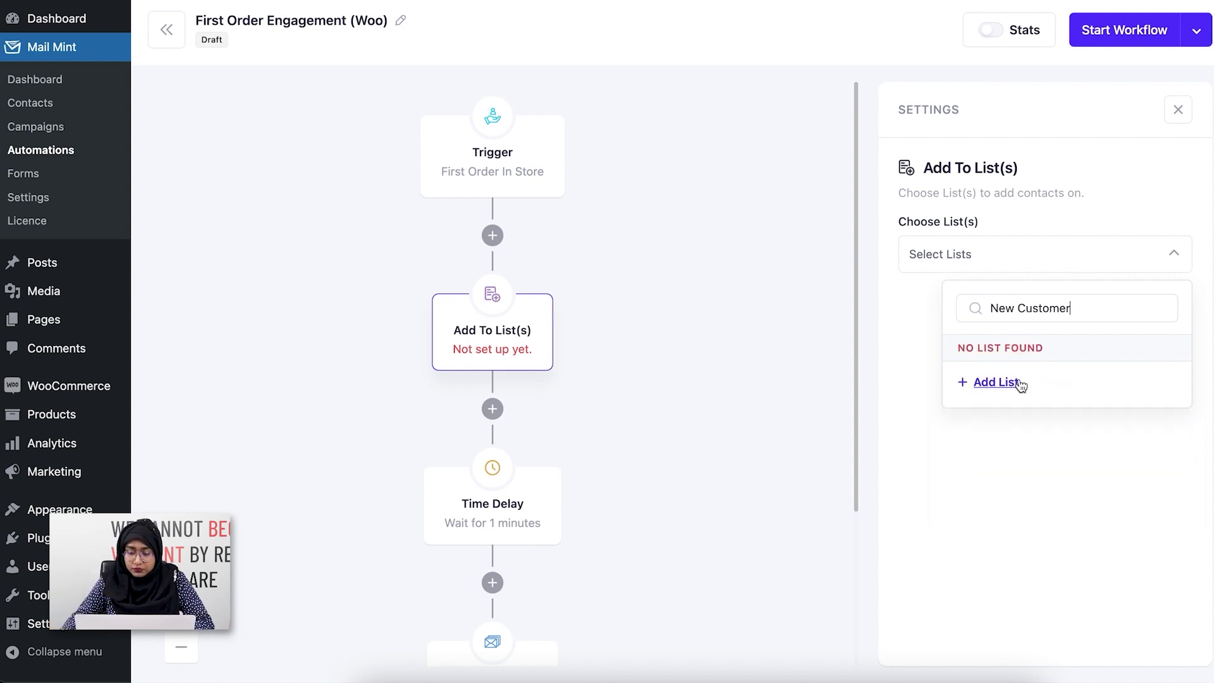
{"action": "left_click", "coordinate": [1020, 384]}
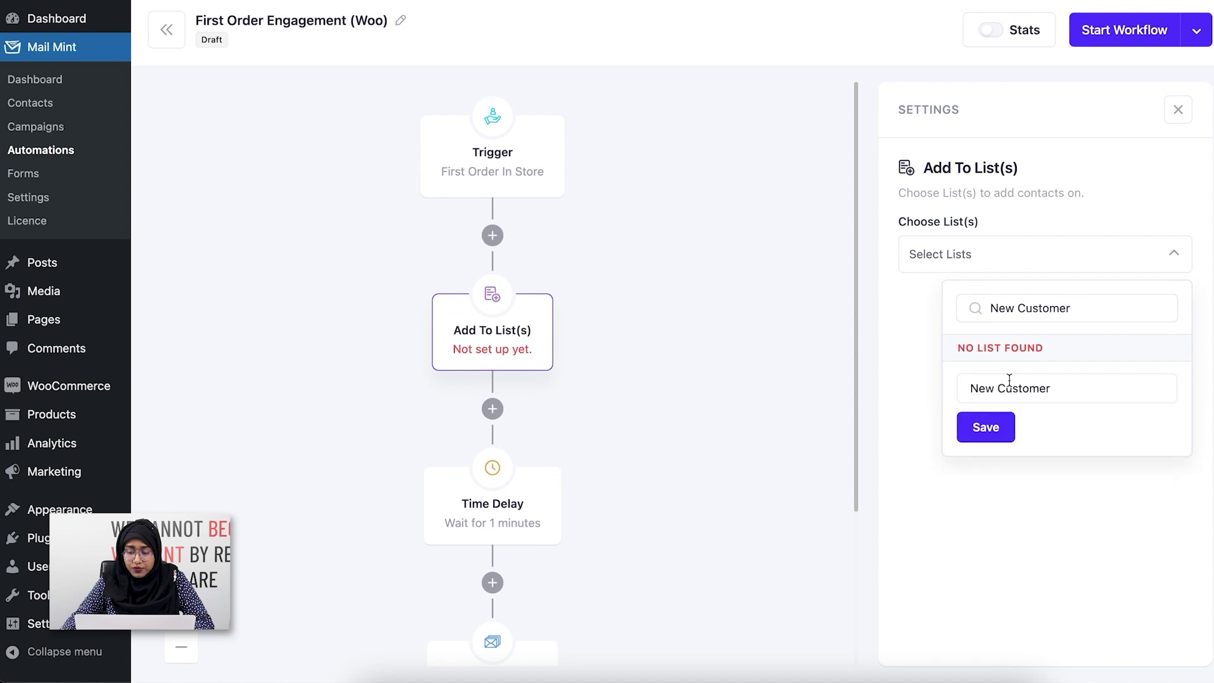
{"action": "left_click", "coordinate": [989, 426]}
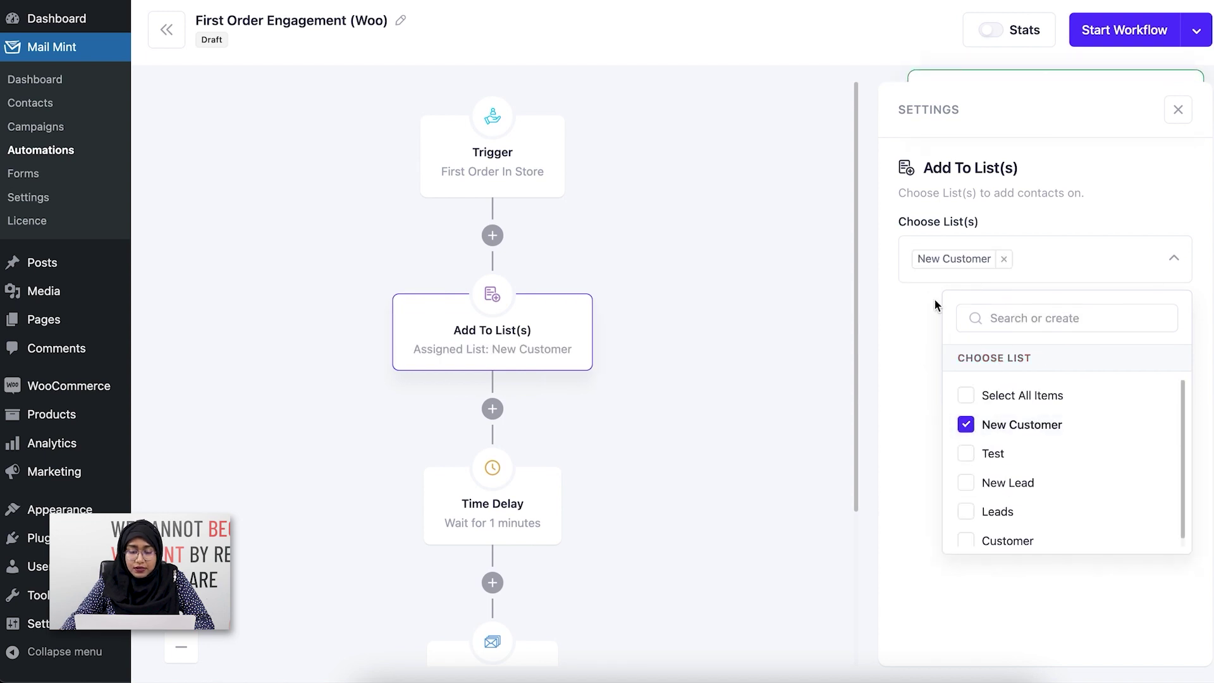
{"action": "left_click", "coordinate": [1157, 263]}
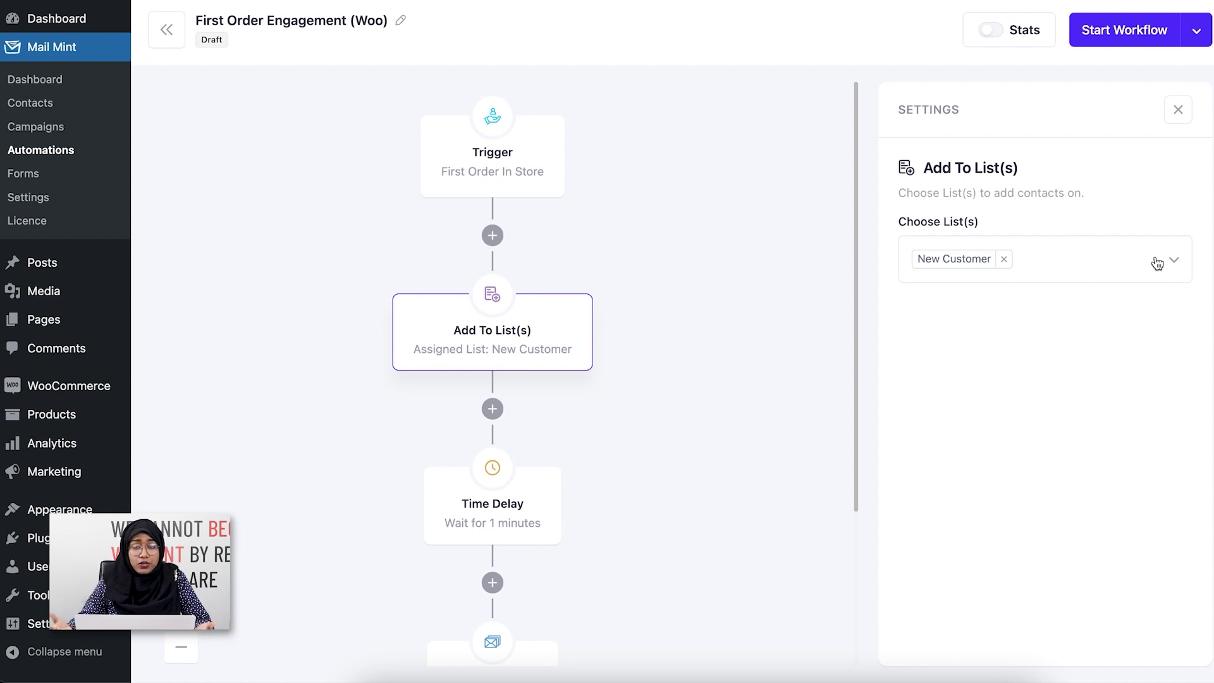
{"action": "scroll", "coordinate": [571, 376], "scroll_direction": "down", "scroll_amount": 3}
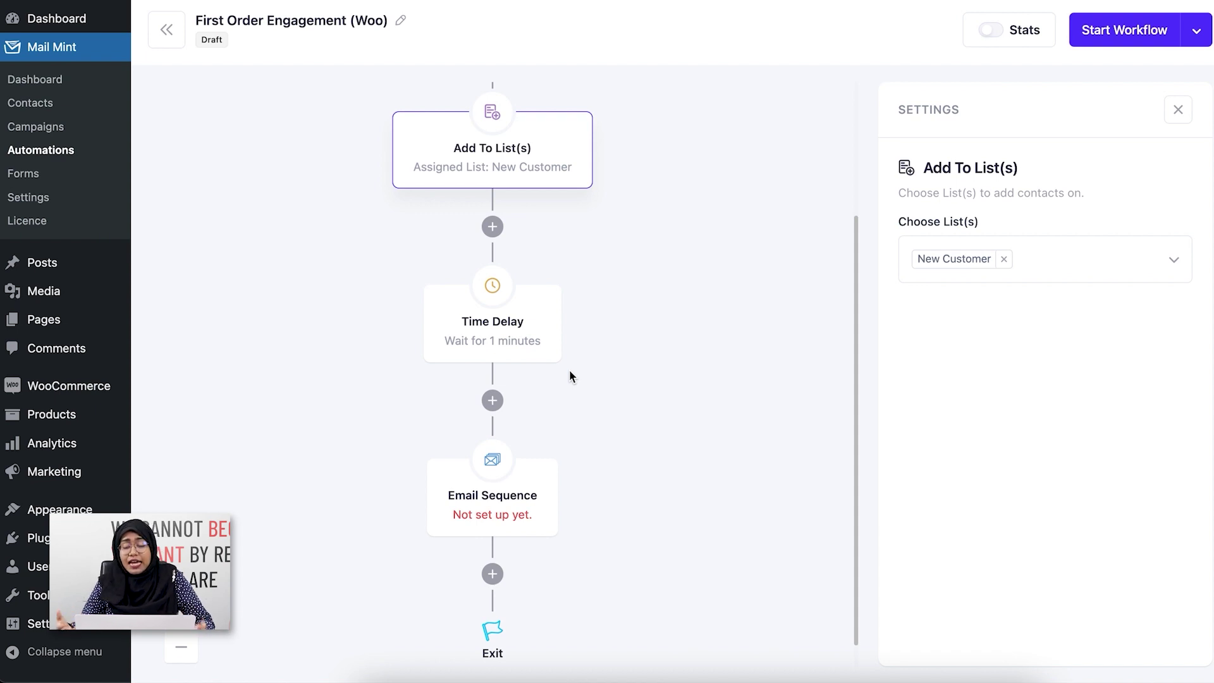
Step: Try Hours, then Weeks as the Time Delay unit, then delete the Time Delay step
{"action": "left_click", "coordinate": [523, 339]}
{"action": "left_click", "coordinate": [1114, 277]}
{"action": "left_click", "coordinate": [1111, 301]}
{"action": "left_click", "coordinate": [1112, 288]}
{"action": "left_click", "coordinate": [1119, 313]}
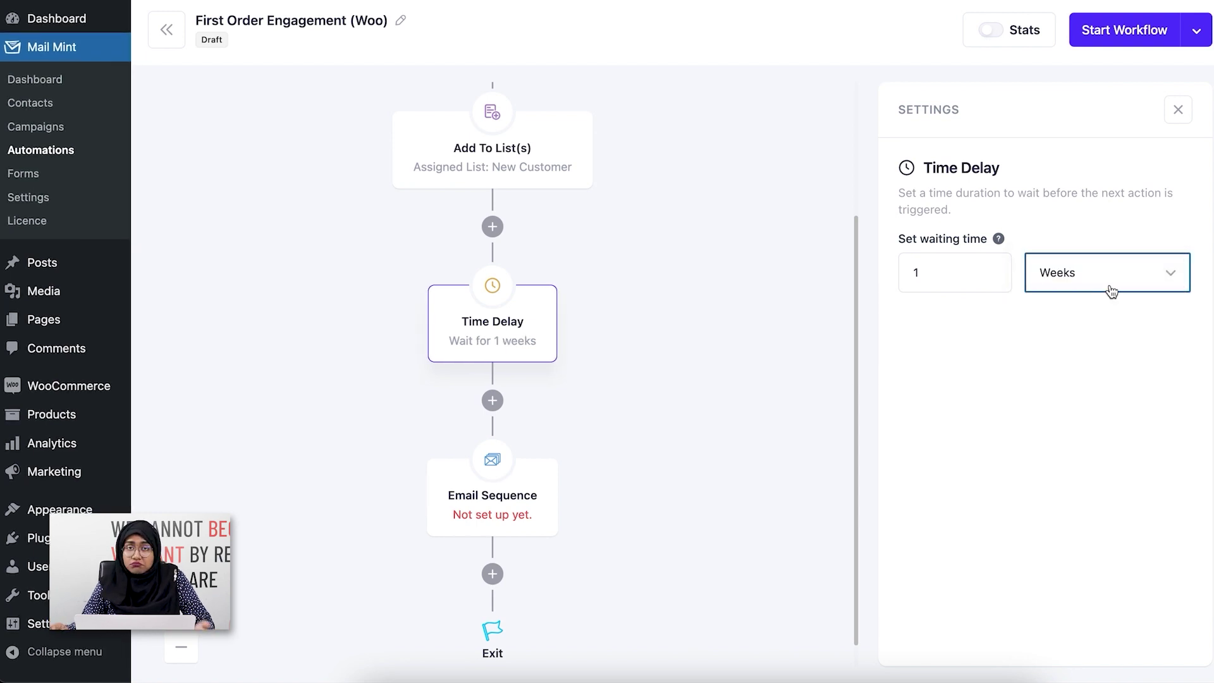
{"action": "mouse_move", "coordinate": [511, 316]}
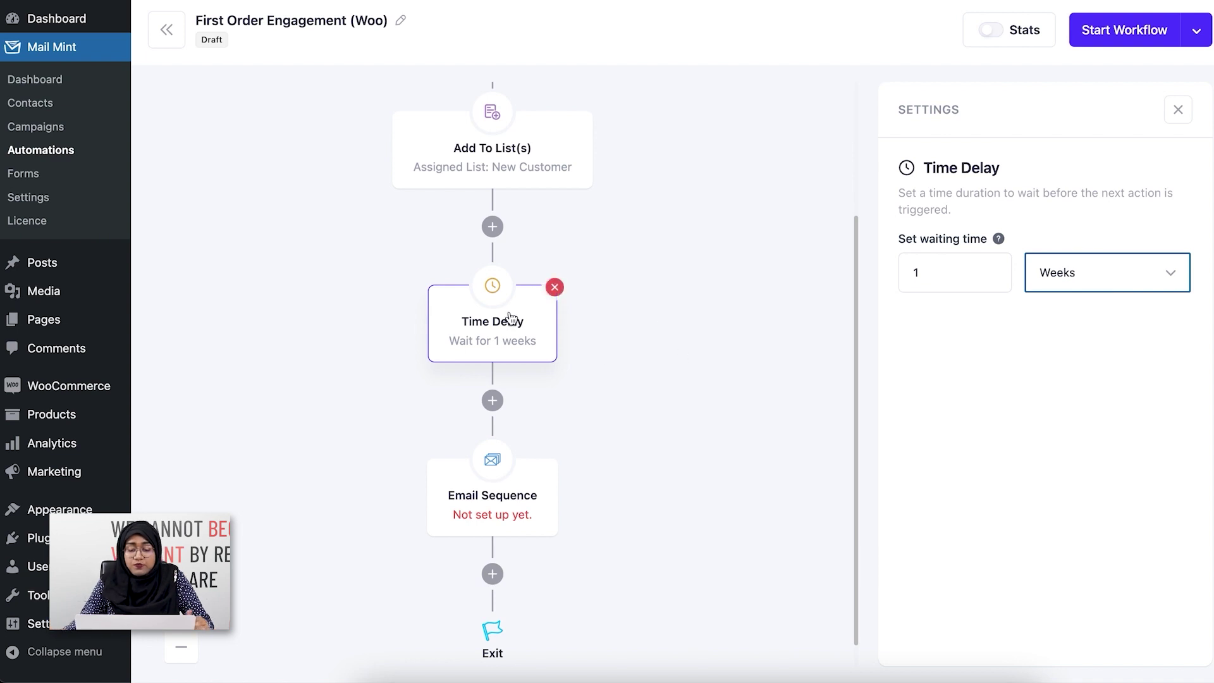
{"action": "left_click", "coordinate": [555, 287]}
Step: Select the Email Sequence step and open the Campaigns page in a new tab
{"action": "mouse_move", "coordinate": [534, 503]}
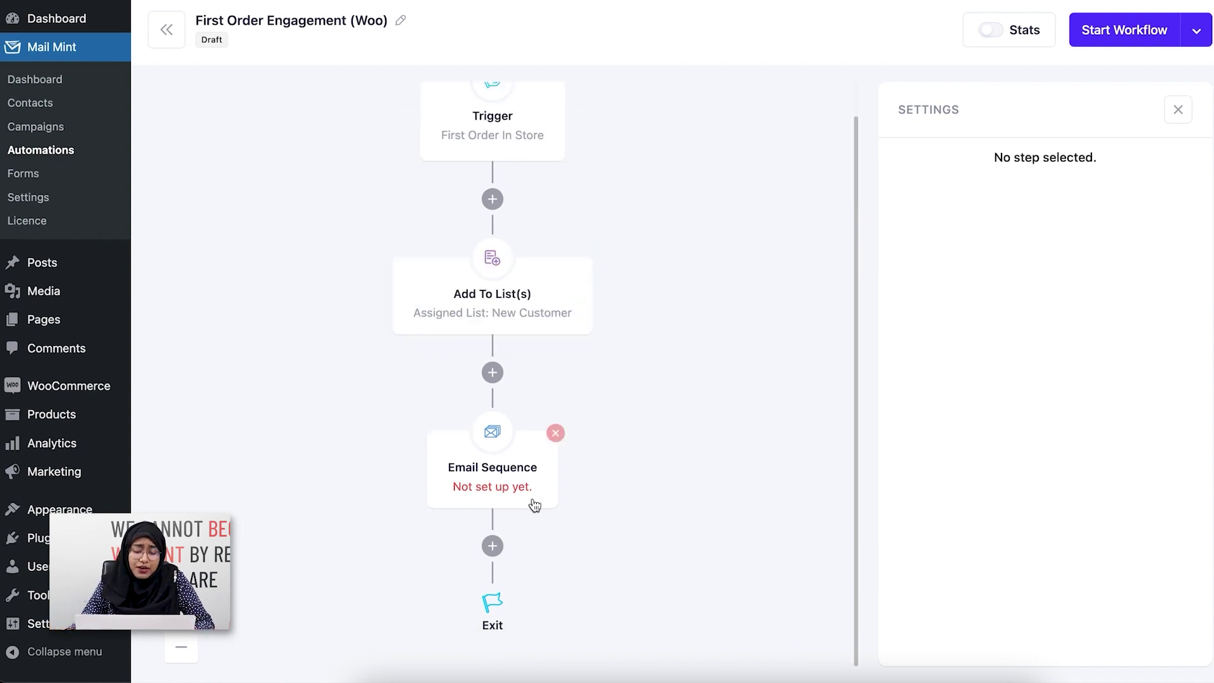
{"action": "left_click", "coordinate": [541, 497]}
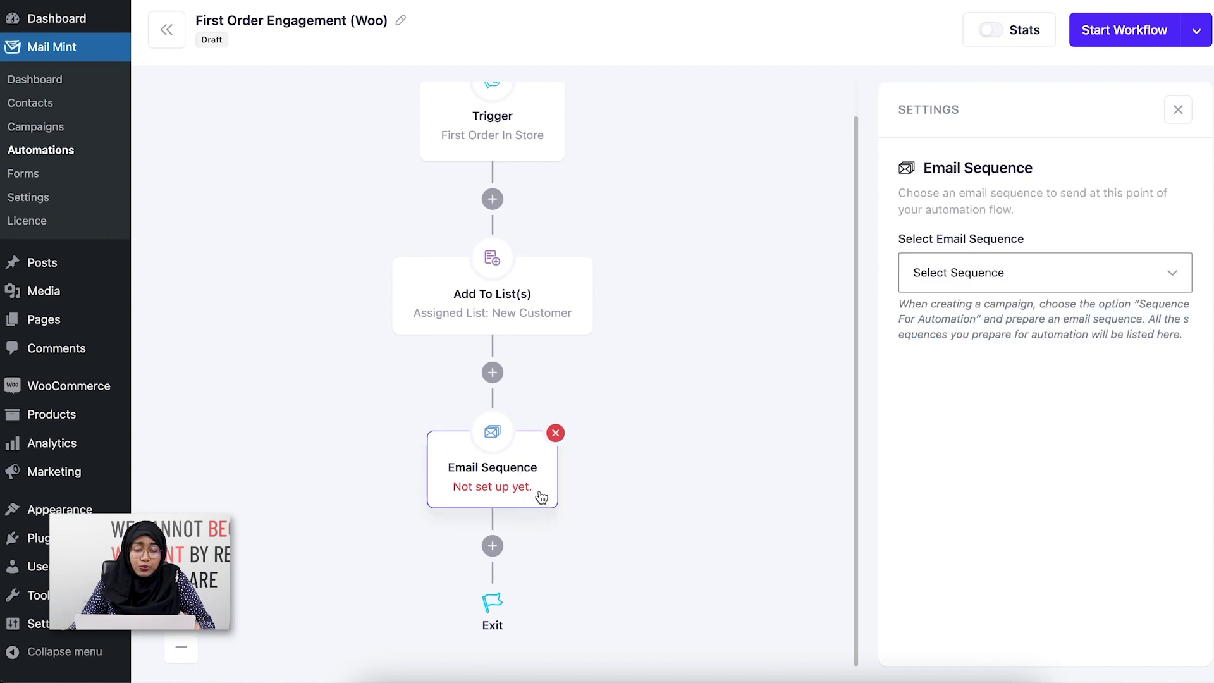
{"action": "right_click", "coordinate": [60, 126]}
{"action": "left_click", "coordinate": [91, 139]}
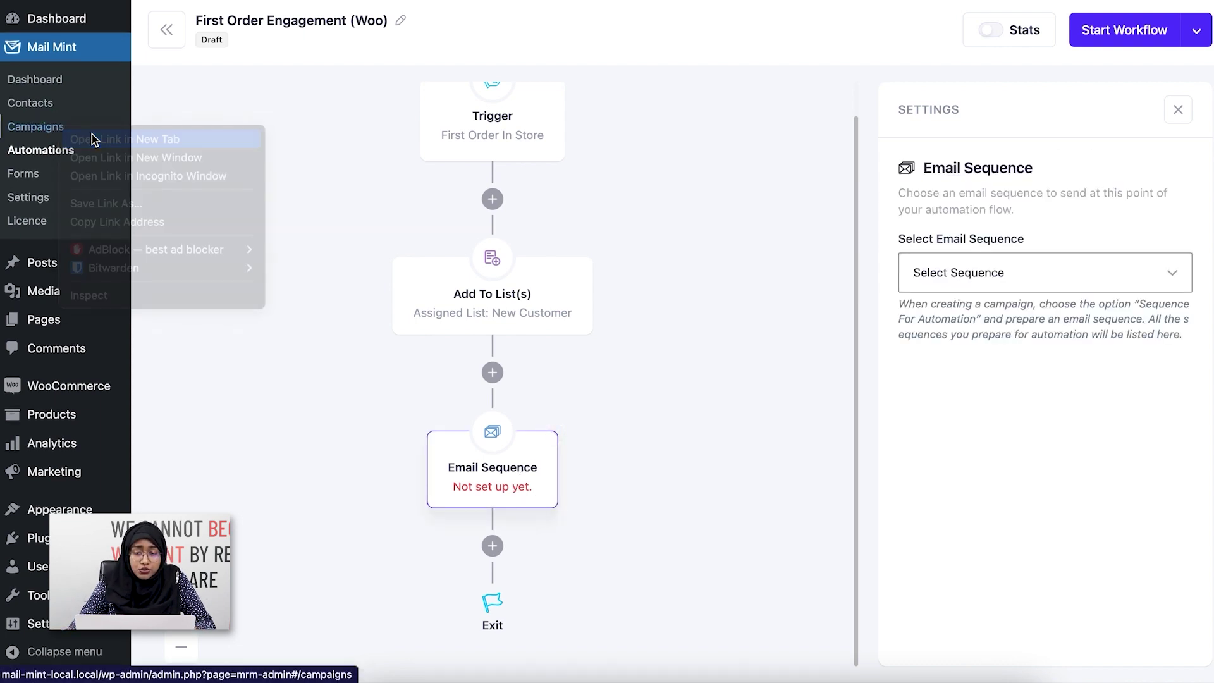
{"action": "key", "text": "ctrl+Tab"}
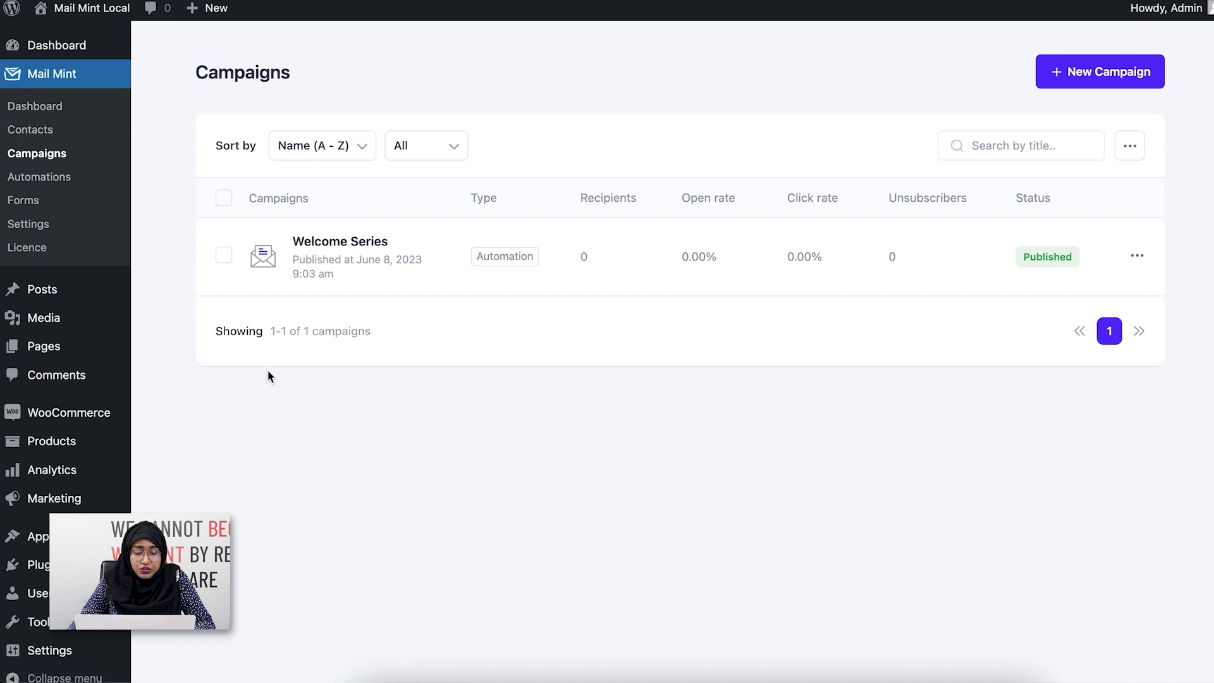
Step: Open the Welcome Series campaign, save Email 1's design, and view Email 2
{"action": "left_click", "coordinate": [365, 248]}
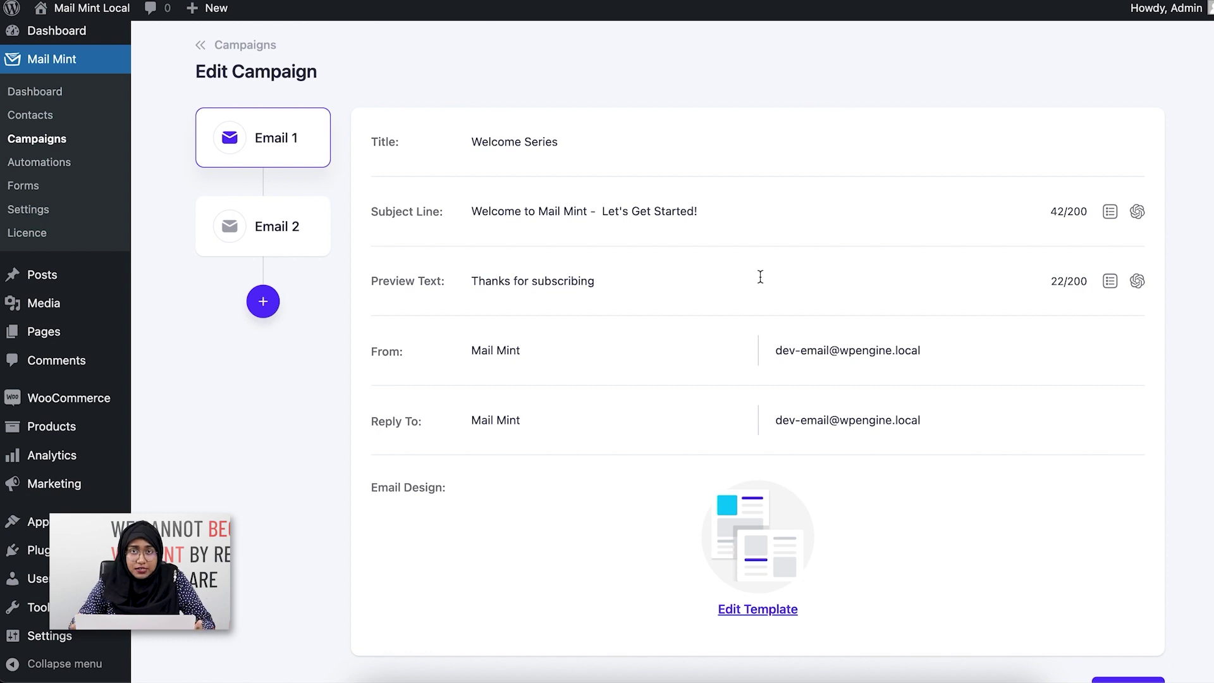
{"action": "scroll", "coordinate": [760, 276], "scroll_direction": "down", "scroll_amount": 1}
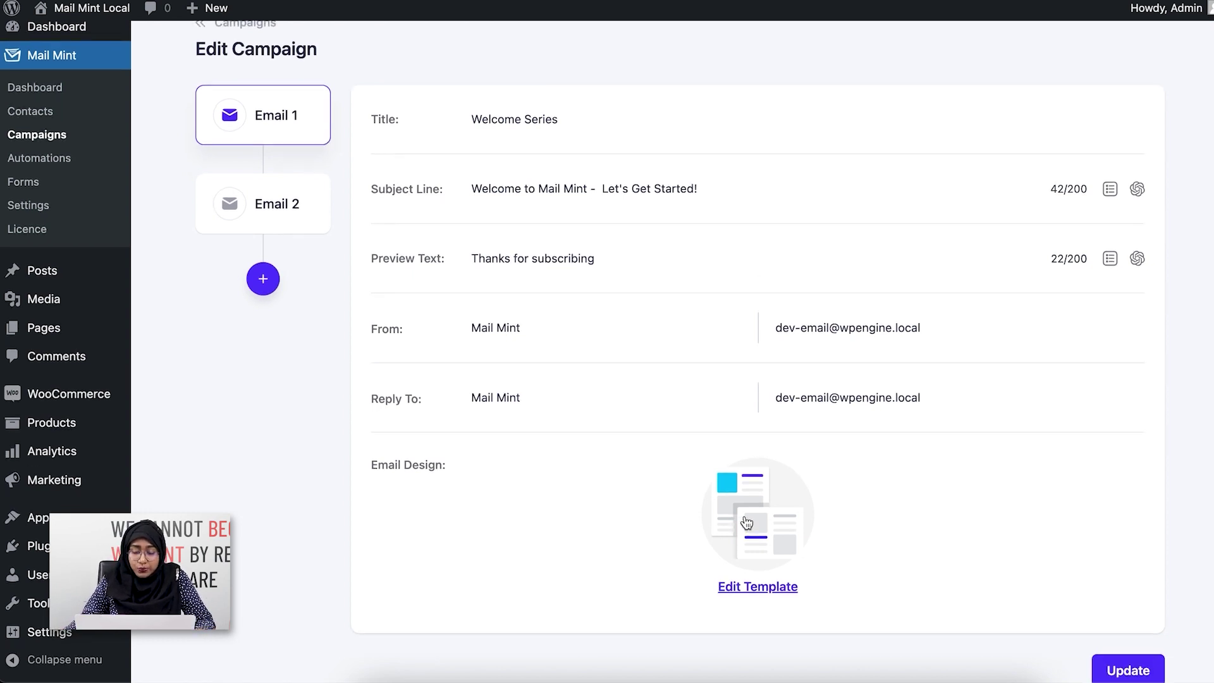
{"action": "left_click", "coordinate": [746, 519]}
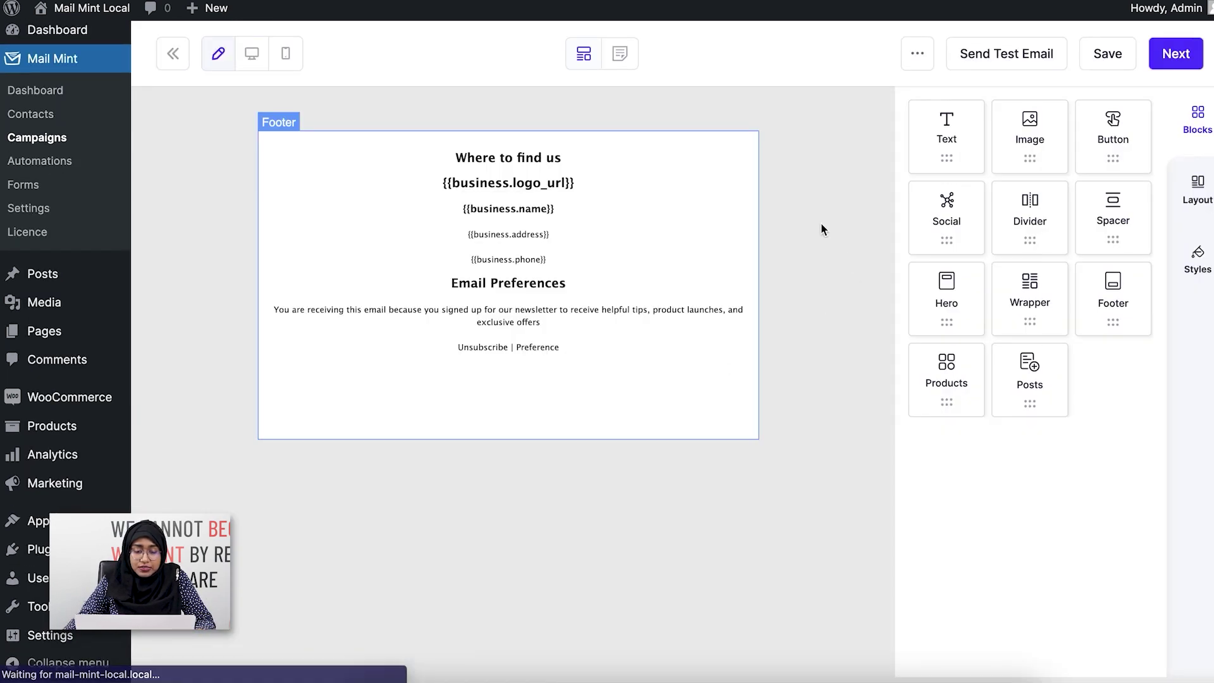
{"action": "left_click", "coordinate": [1170, 57]}
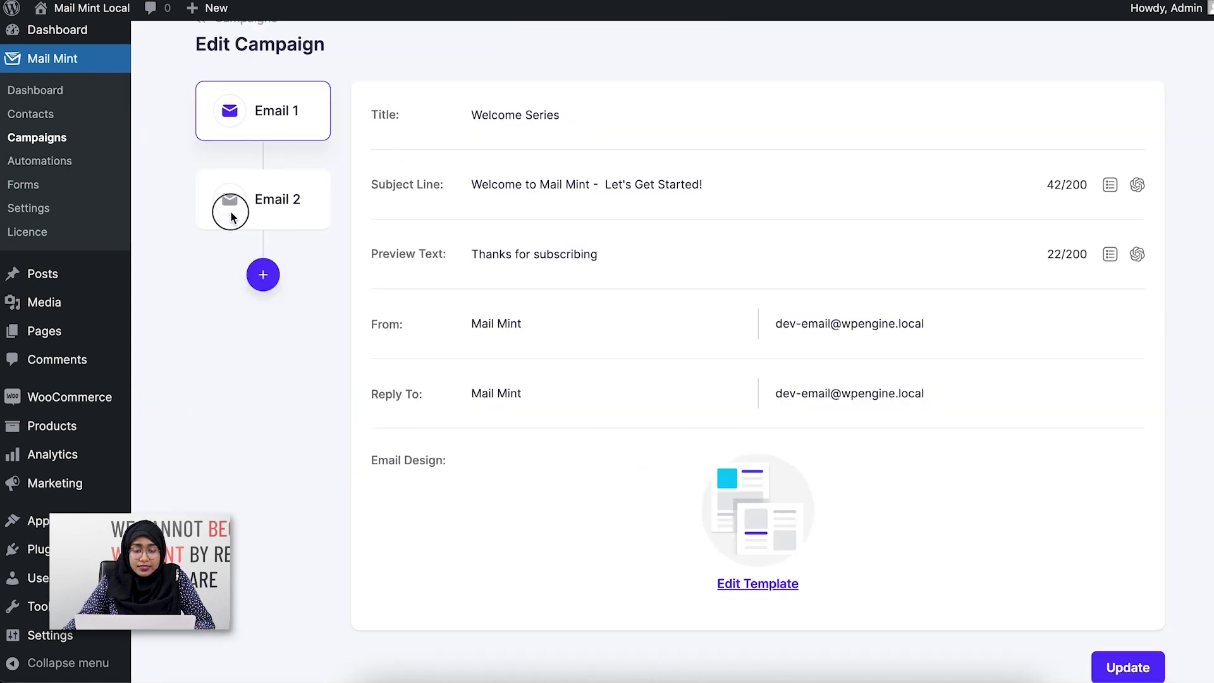
{"action": "left_click", "coordinate": [231, 217]}
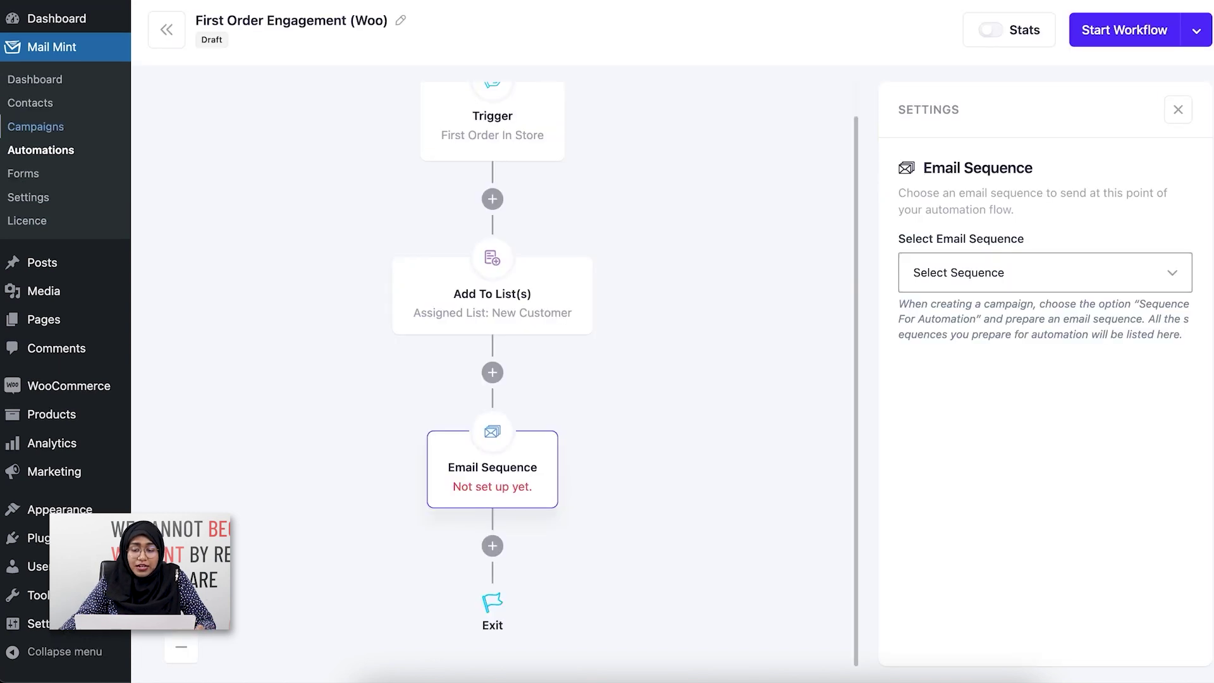
Step: Choose Welcome Series as the Email Sequence step's sequence and close its settings
{"action": "left_click", "coordinate": [972, 282]}
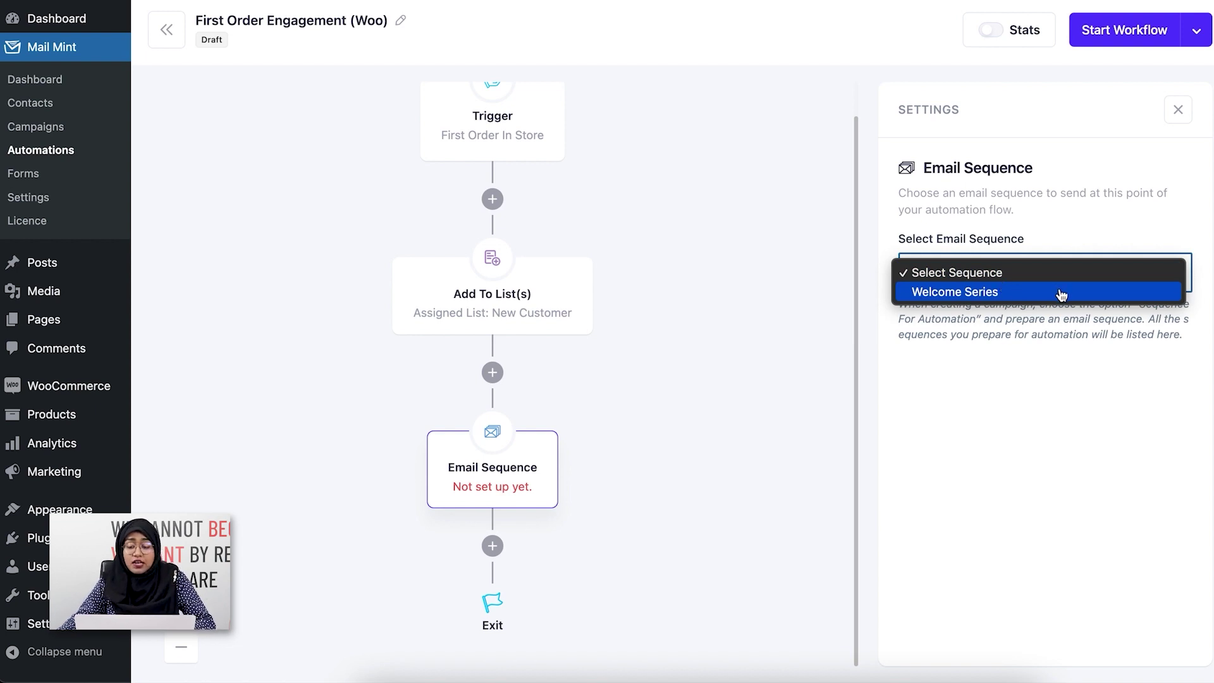
{"action": "left_click", "coordinate": [1060, 294]}
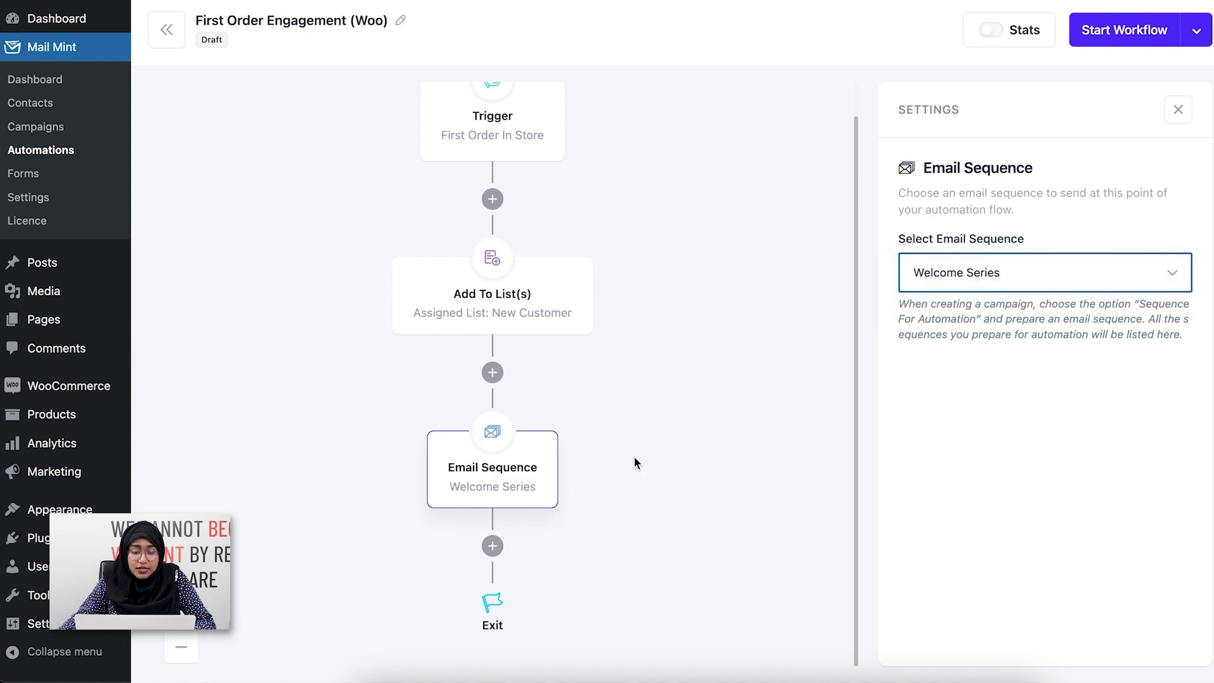
{"action": "scroll", "coordinate": [635, 463], "scroll_direction": "up", "scroll_amount": 1}
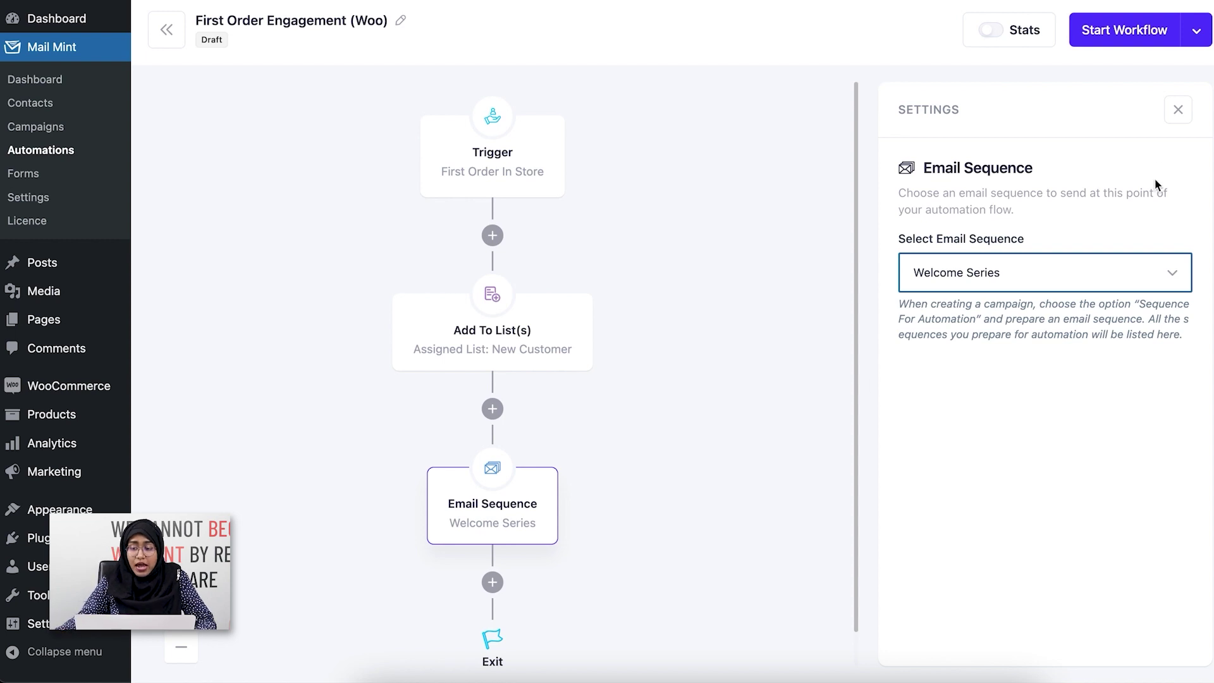
{"action": "left_click", "coordinate": [1175, 108]}
Step: Start the workflow so the First Order Engagement (Woo) automation becomes active
{"action": "left_click", "coordinate": [1124, 30]}
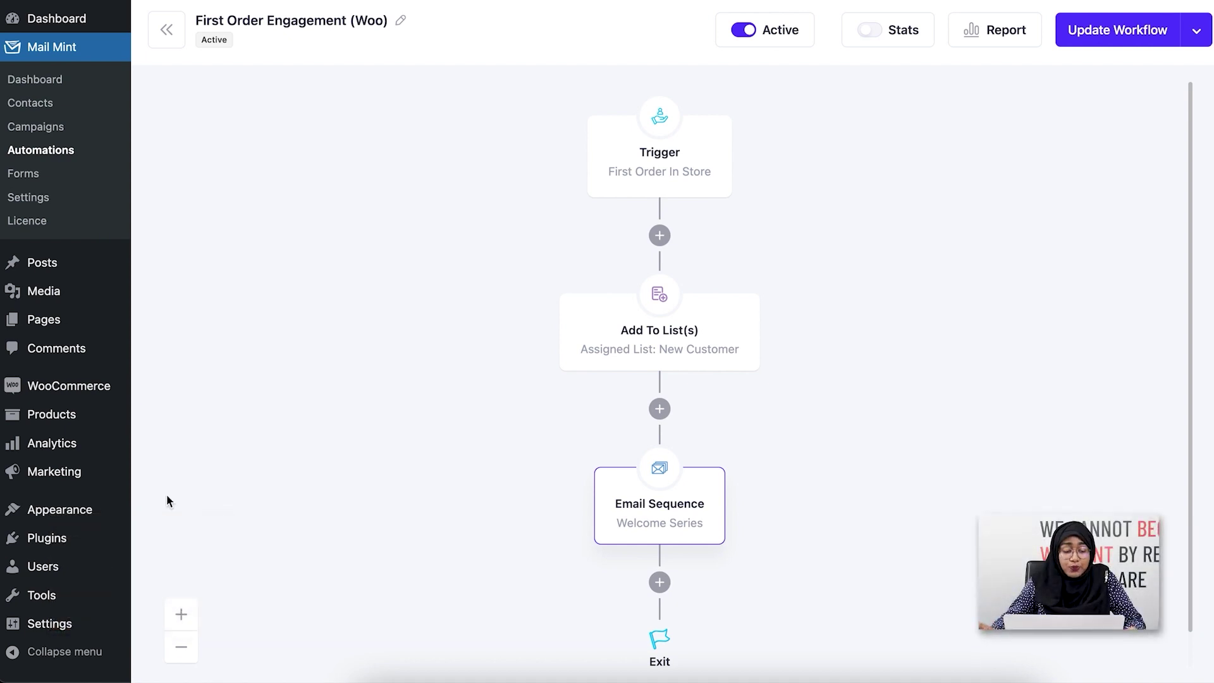
{"action": "mouse_move", "coordinate": [82, 414]}
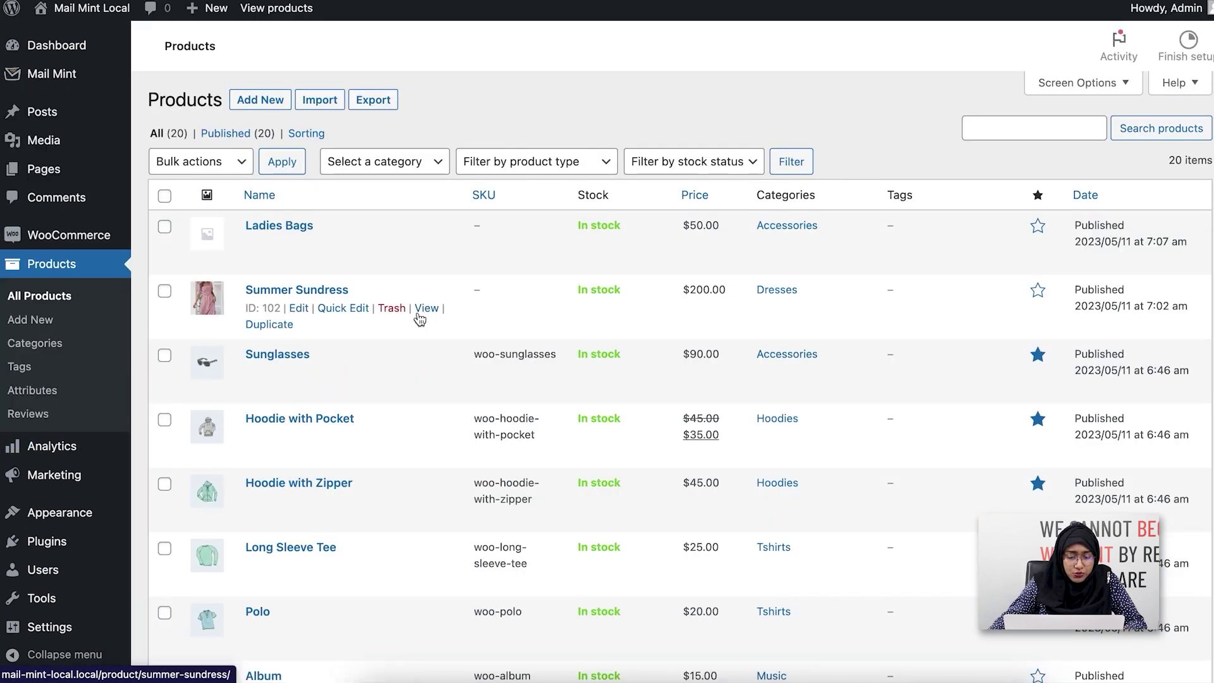
Step: Open Summer Sundress in an incognito window, add it to the cart, and proceed to checkout
{"action": "right_click", "coordinate": [430, 312]}
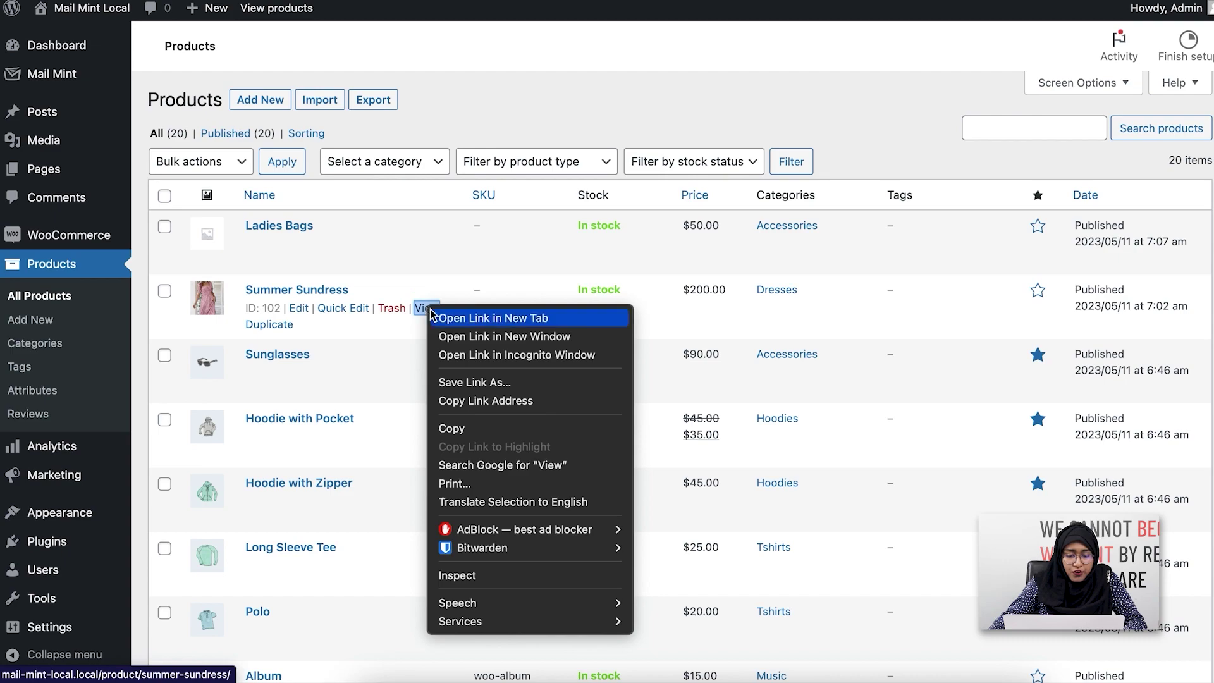
{"action": "left_click", "coordinate": [480, 355]}
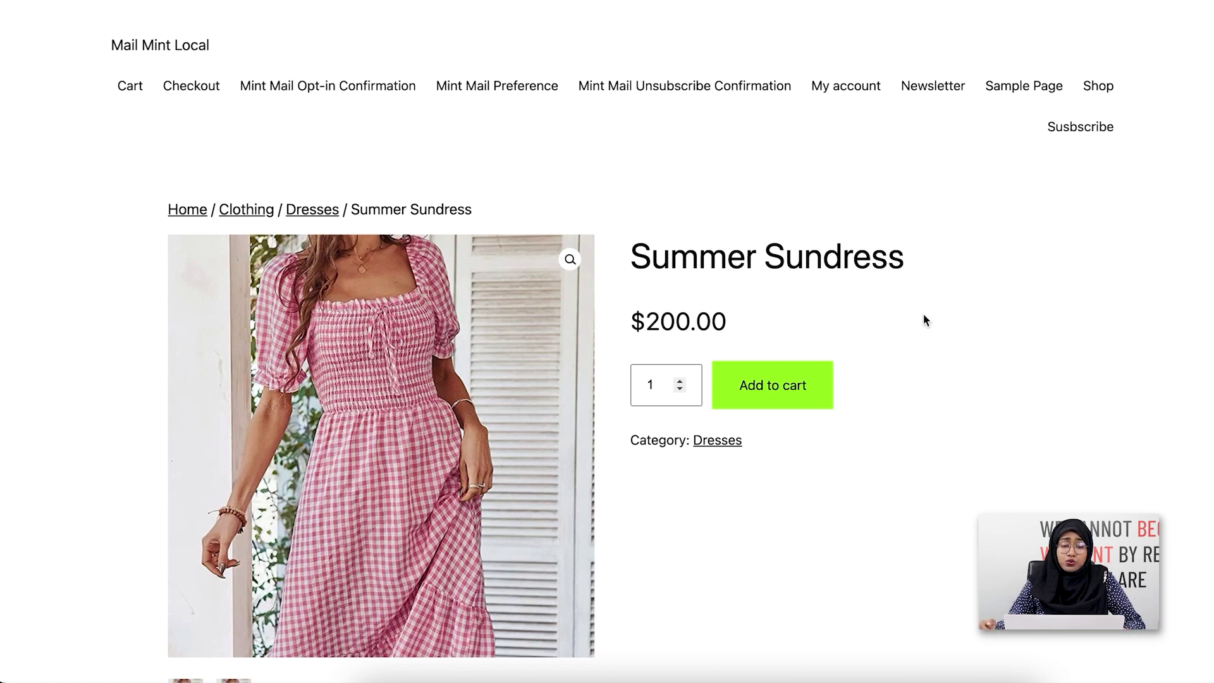
{"action": "scroll", "coordinate": [940, 317], "scroll_direction": "down", "scroll_amount": 3}
{"action": "left_click", "coordinate": [794, 283]}
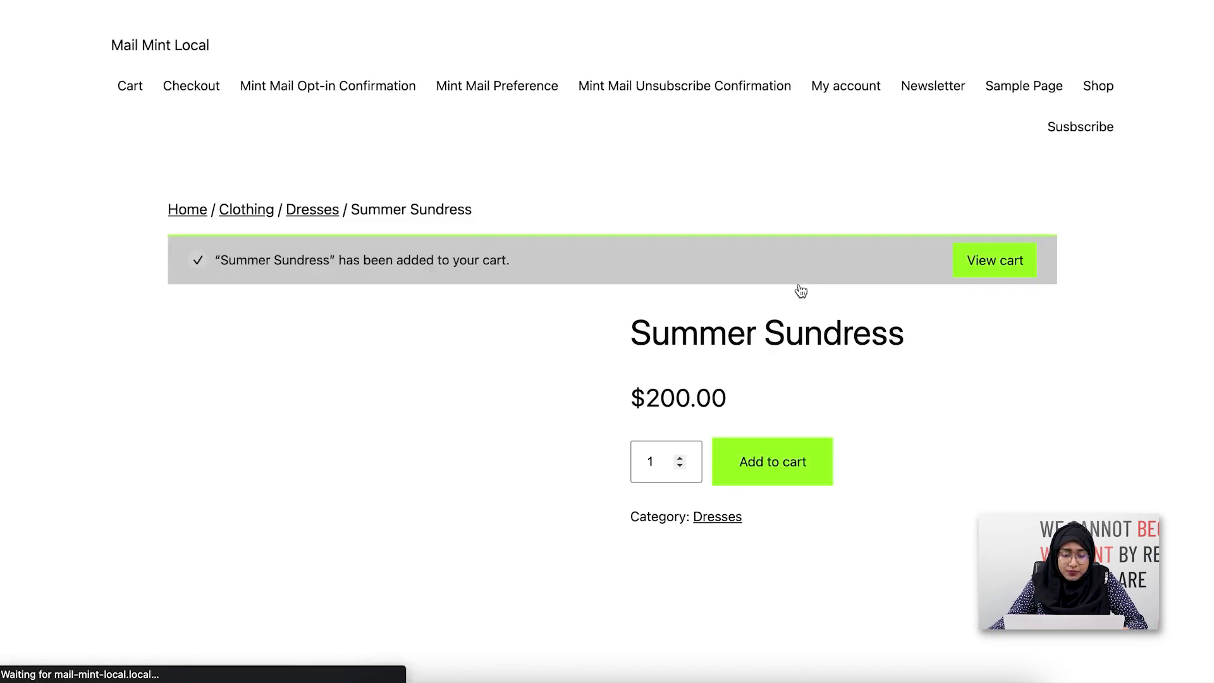
{"action": "left_click", "coordinate": [991, 261]}
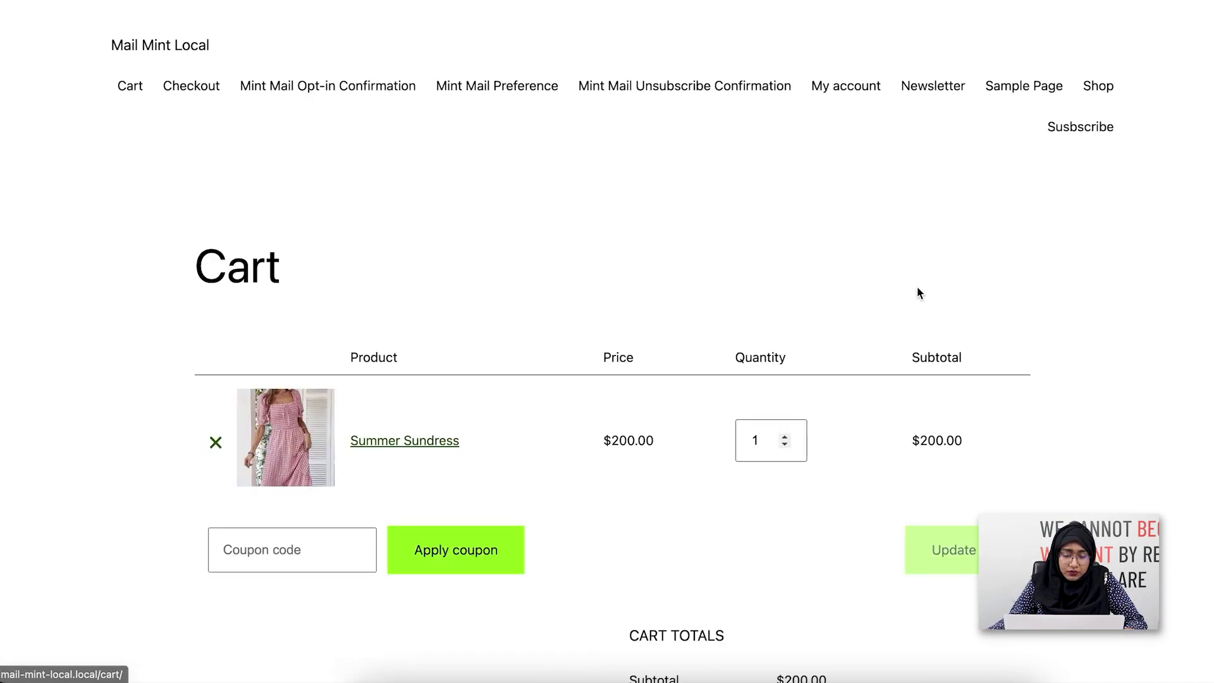
{"action": "scroll", "coordinate": [901, 287], "scroll_direction": "down", "scroll_amount": 2}
{"action": "scroll", "coordinate": [825, 615], "scroll_direction": "down", "scroll_amount": 5}
{"action": "left_click", "coordinate": [753, 499]}
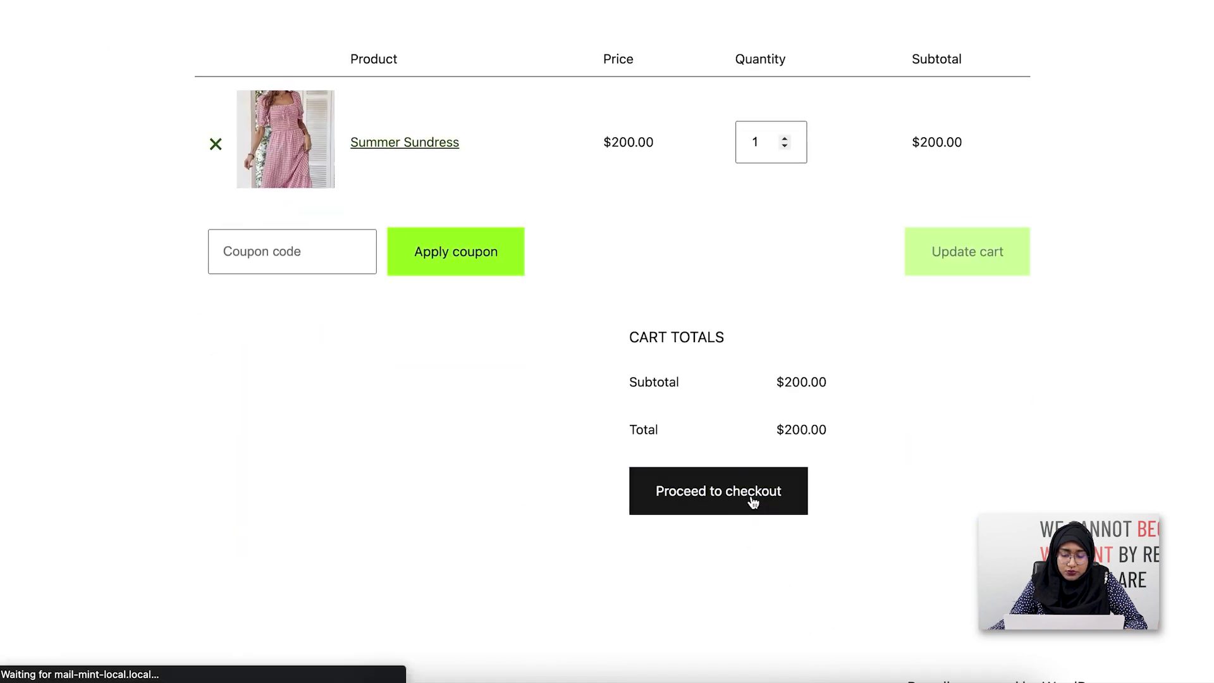
{"action": "scroll", "coordinate": [753, 502], "scroll_direction": "down", "scroll_amount": 5}
Step: Enter the buyer's first and last name, street address and town/city in the checkout billing details
{"action": "left_click", "coordinate": [231, 336]}
{"action": "key", "text": "Tab"}
{"action": "type", "text": "z"}
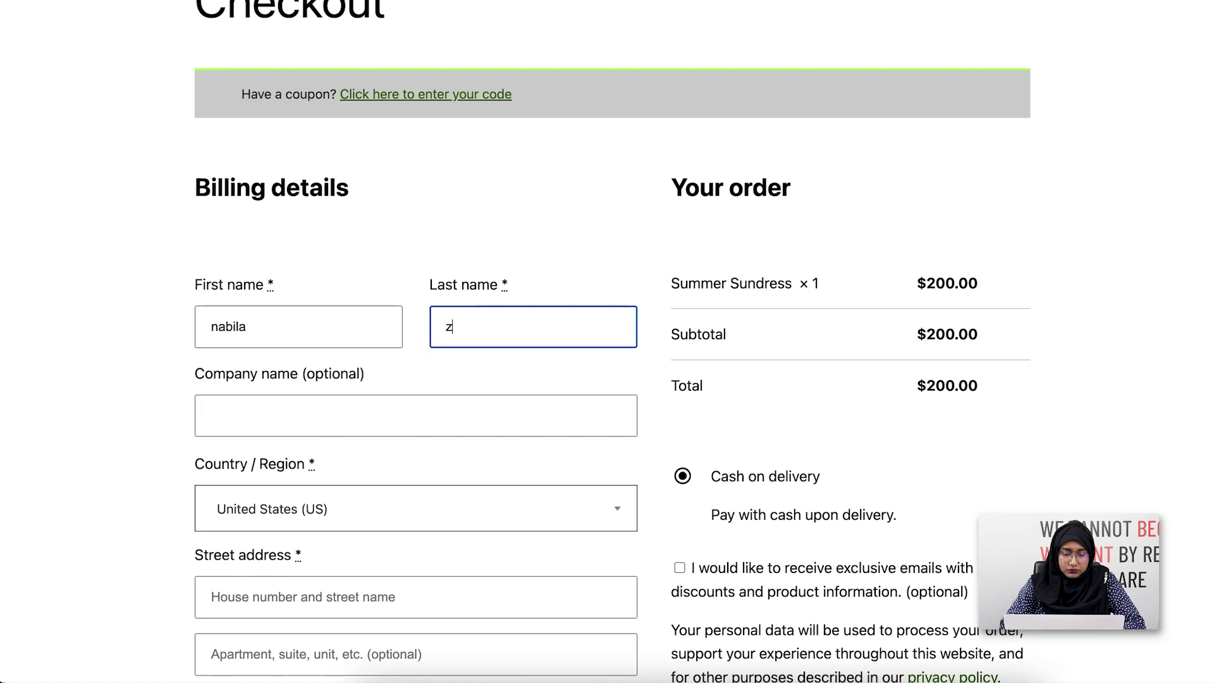
{"action": "scroll", "coordinate": [373, 461], "scroll_direction": "down", "scroll_amount": 8}
{"action": "left_click", "coordinate": [373, 274]}
{"action": "type", "text": "24"}
{"action": "left_click", "coordinate": [344, 213]}
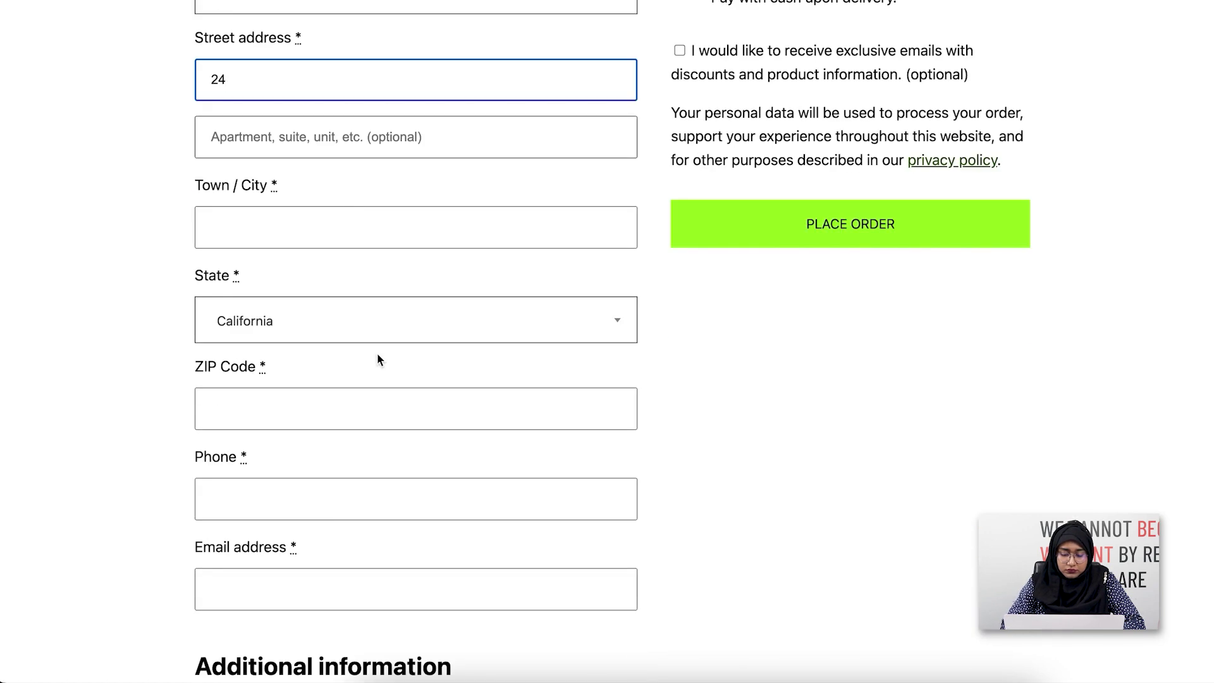
{"action": "type", "text": "California"}
Step: Fill in the billing ZIP code, phone number and e-mail address
{"action": "scroll", "coordinate": [342, 223], "scroll_direction": "down", "scroll_amount": 4}
{"action": "left_click", "coordinate": [342, 227]}
{"action": "type", "text": "90001"}
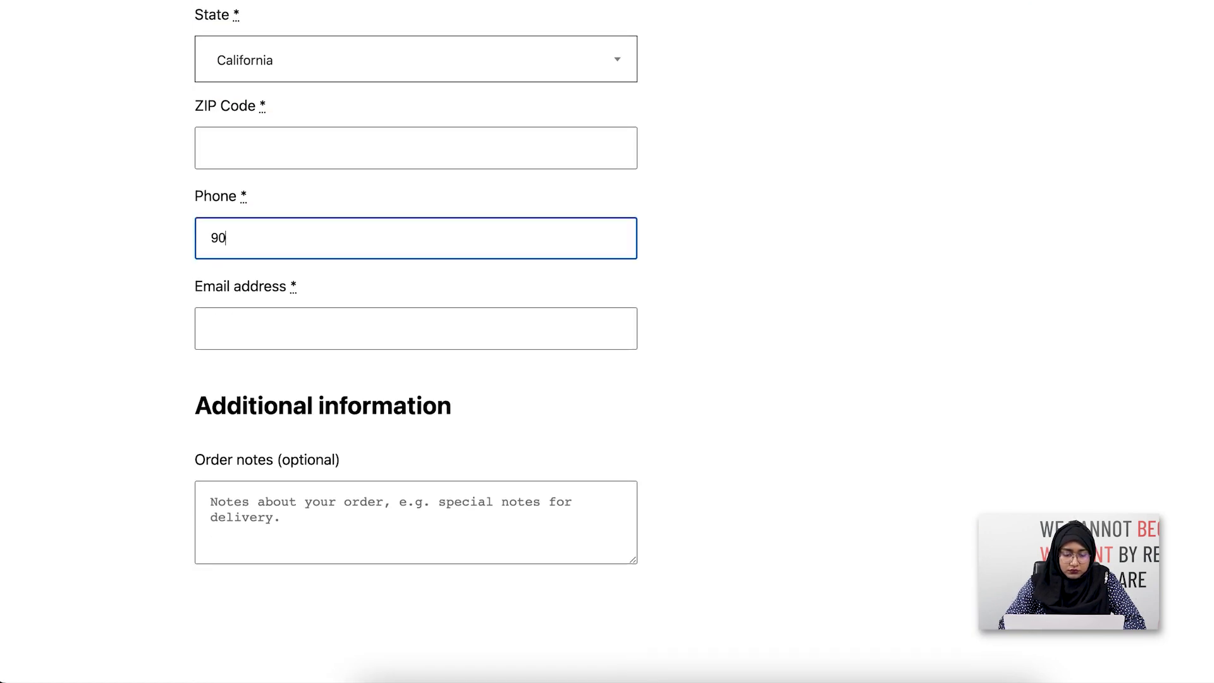
{"action": "key", "text": "BackSpace"}
{"action": "key", "text": "BackSpace"}
{"action": "key", "text": "BackSpace"}
{"action": "key", "text": "BackSpace"}
{"action": "key", "text": "BackSpace"}
{"action": "left_click", "coordinate": [262, 152]}
{"action": "type", "text": "01"}
{"action": "left_click", "coordinate": [419, 225]}
{"action": "left_click", "coordinate": [732, 183]}
{"action": "left_click", "coordinate": [432, 235]}
{"action": "left_click", "coordinate": [379, 313]}
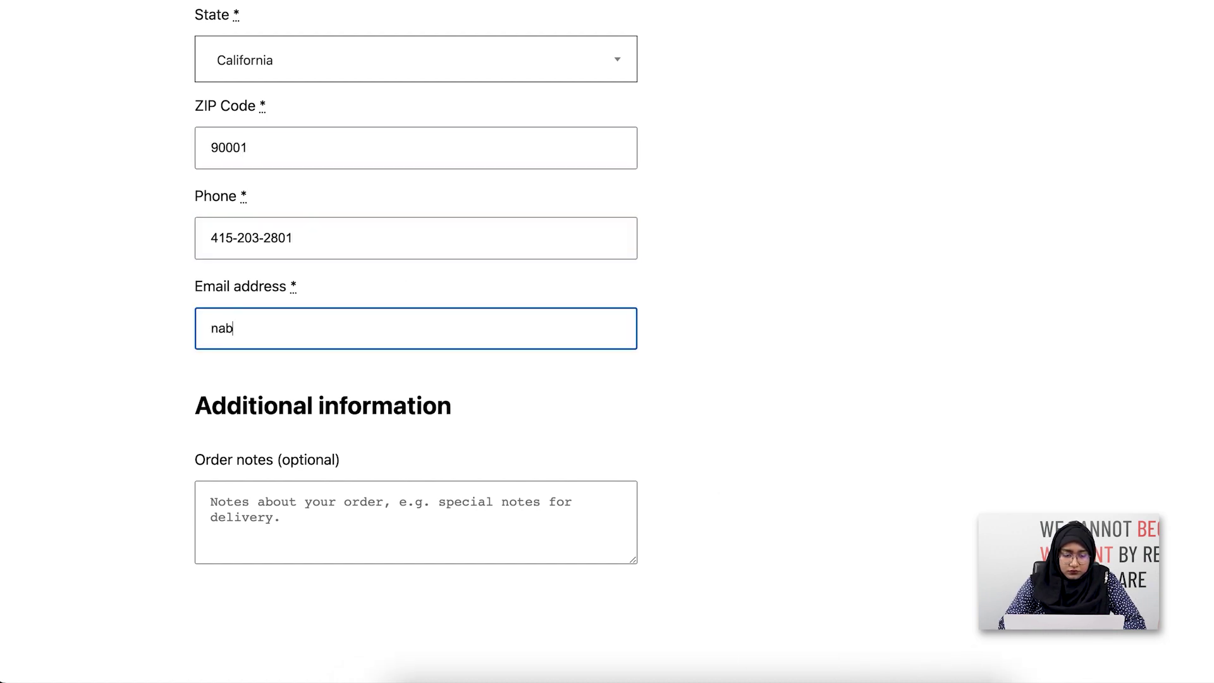
Step: Place the $200.00 Summer Sundress order and review the order 117 confirmation
{"action": "scroll", "coordinate": [578, 355], "scroll_direction": "up", "scroll_amount": 5}
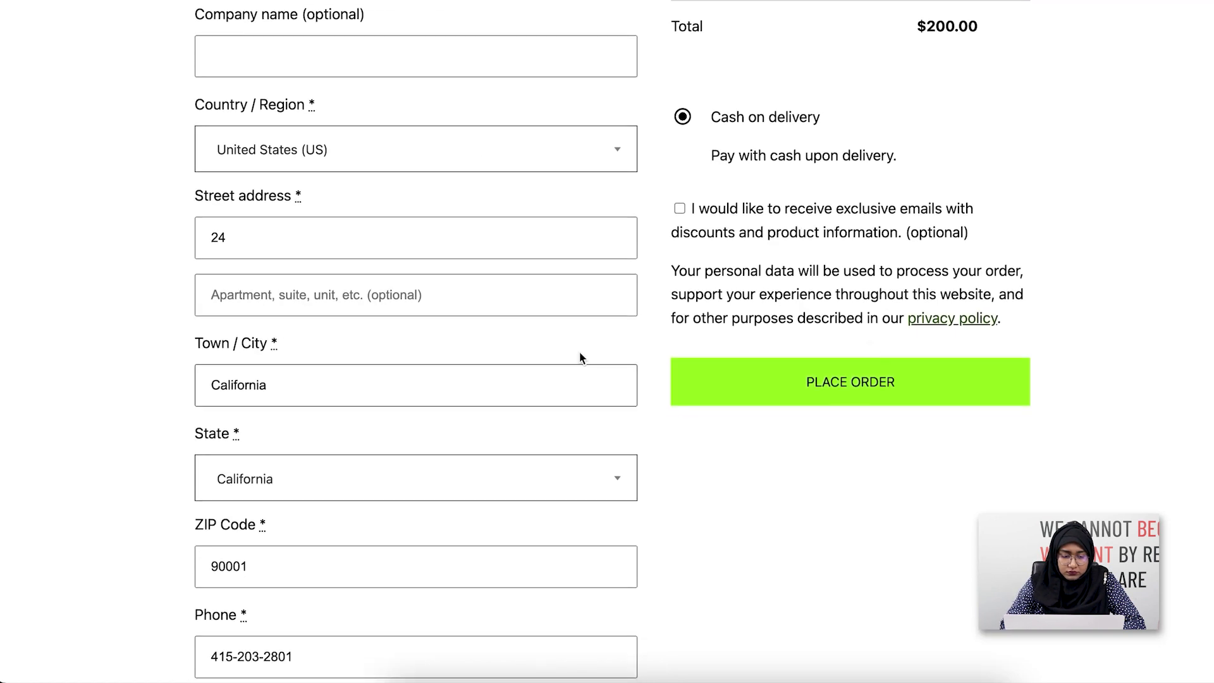
{"action": "left_click", "coordinate": [996, 401]}
{"action": "scroll", "coordinate": [995, 400], "scroll_direction": "down", "scroll_amount": 2}
{"action": "scroll", "coordinate": [995, 402], "scroll_direction": "down", "scroll_amount": 5}
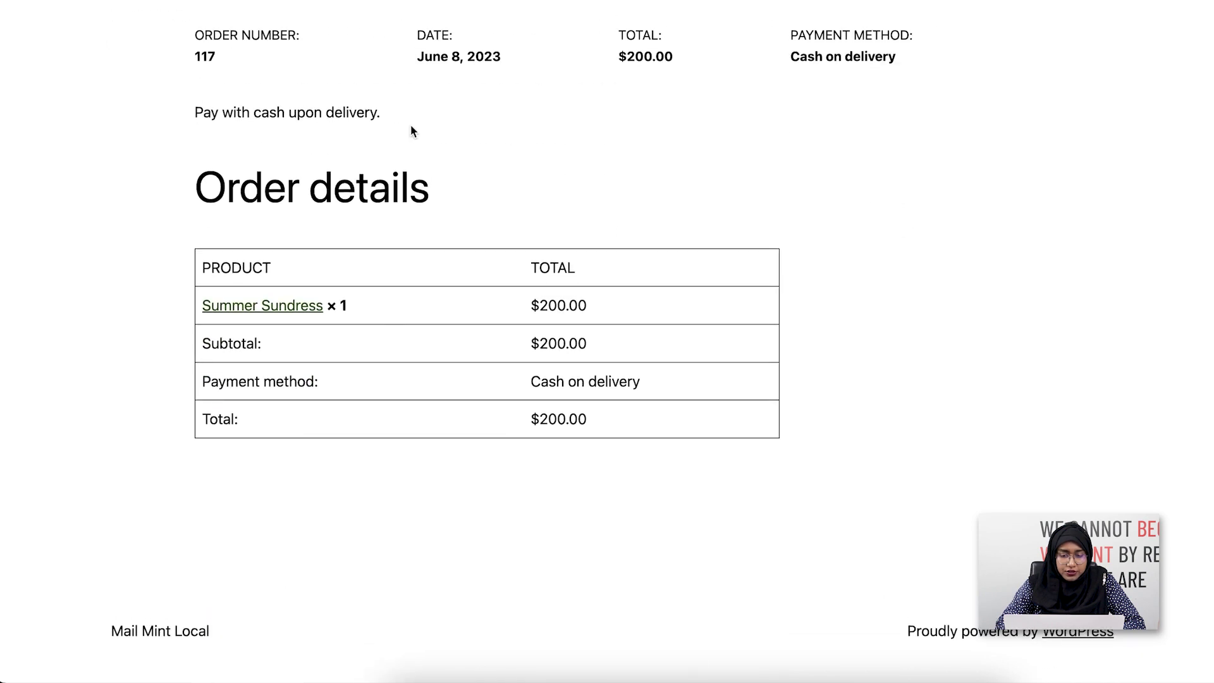
Step: Go to Mail Mint's Contacts page to find the new buyer in the New Customer list
{"action": "scroll", "coordinate": [412, 130], "scroll_direction": "up", "scroll_amount": 6}
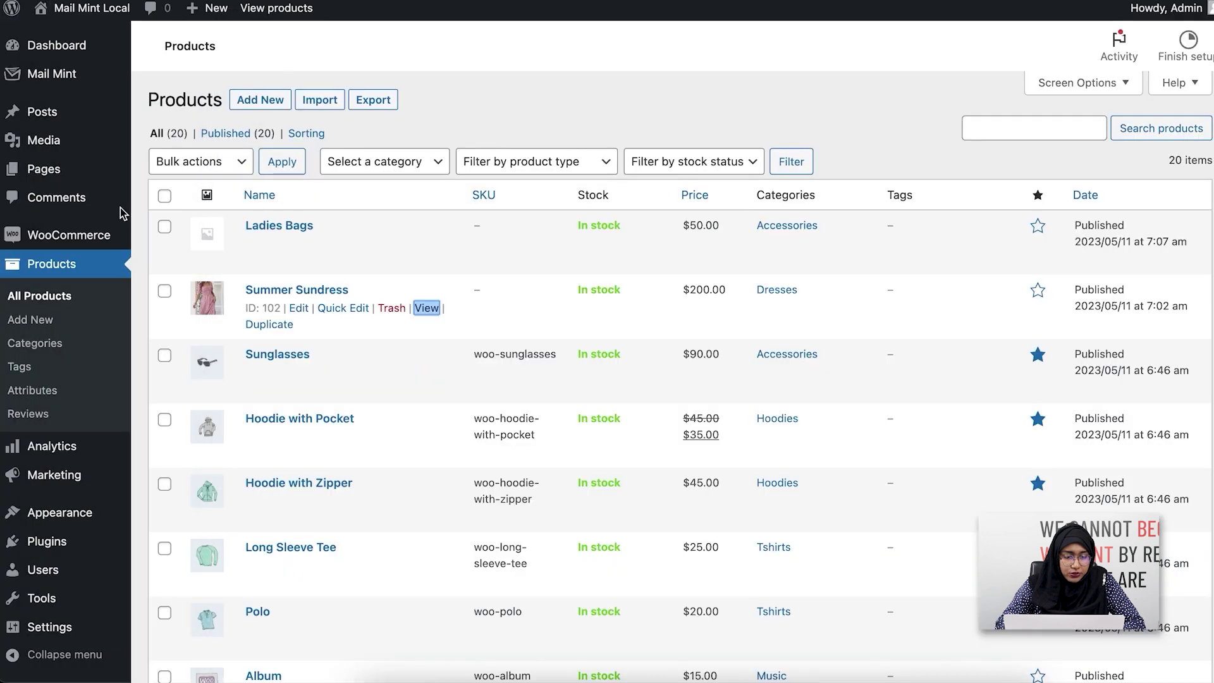
{"action": "mouse_move", "coordinate": [84, 74]}
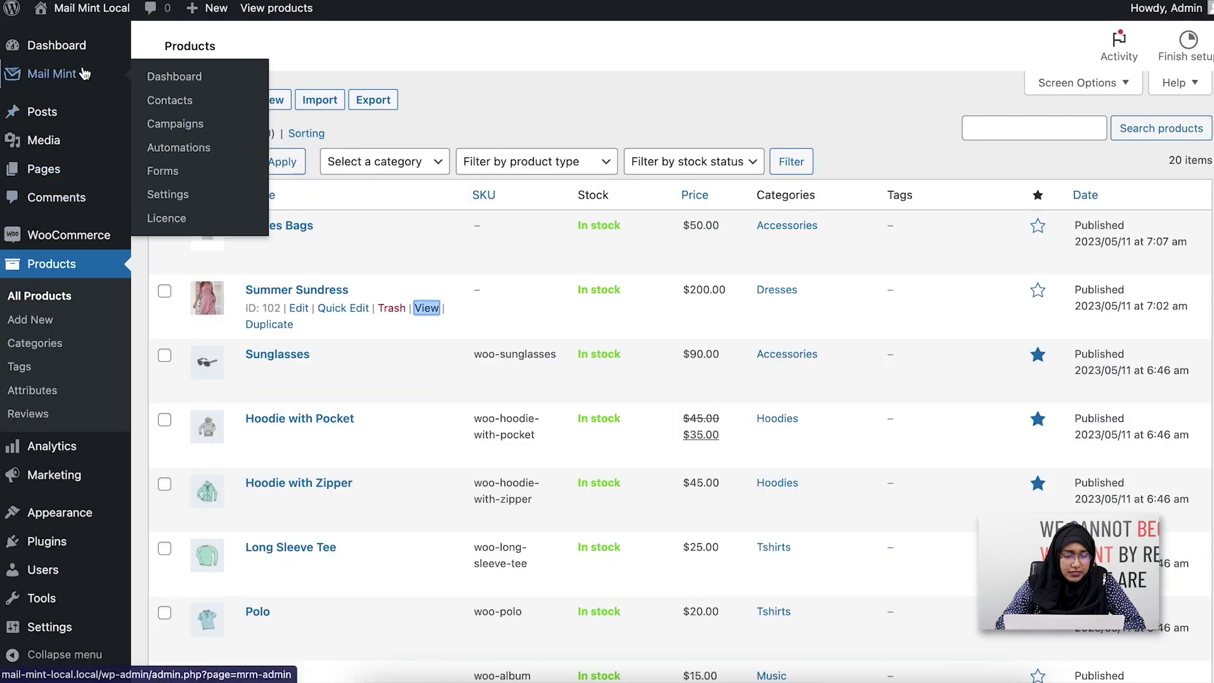
{"action": "left_click", "coordinate": [210, 105]}
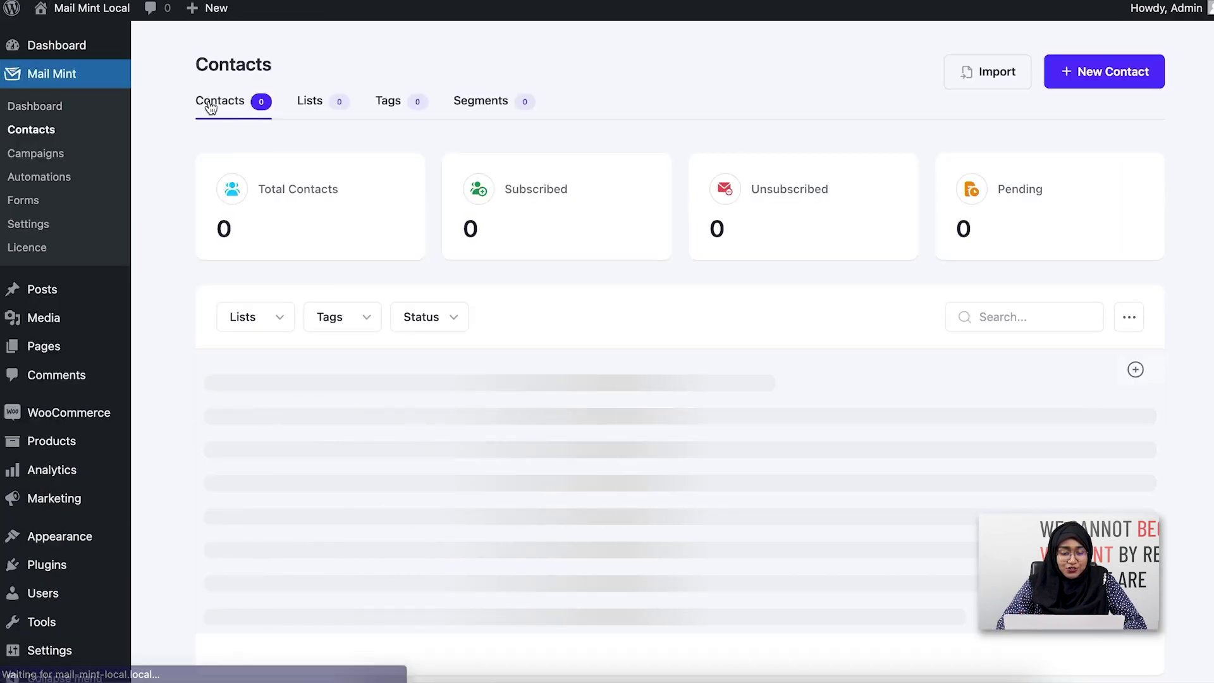